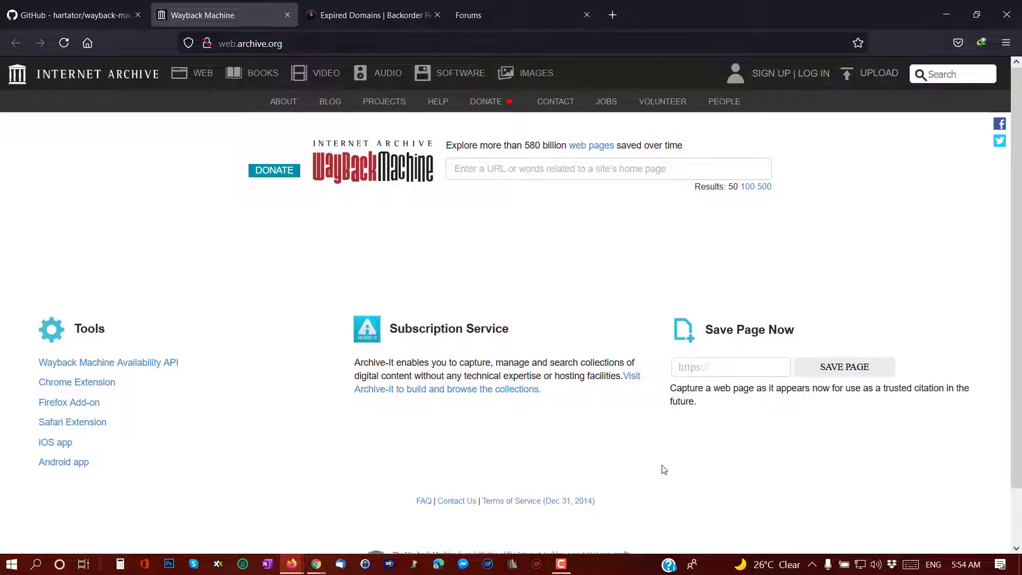
- Look over the Wayback Machine home page, including its tools, subscription service, Save Page Now section and footer
scroll(664, 470, down, 1)
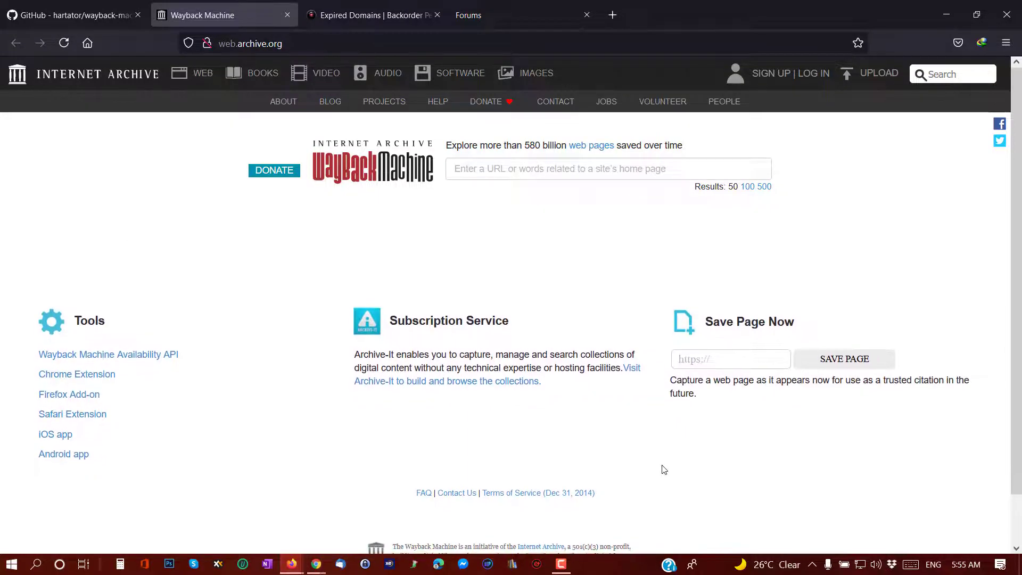
scroll(664, 470, down, 1)
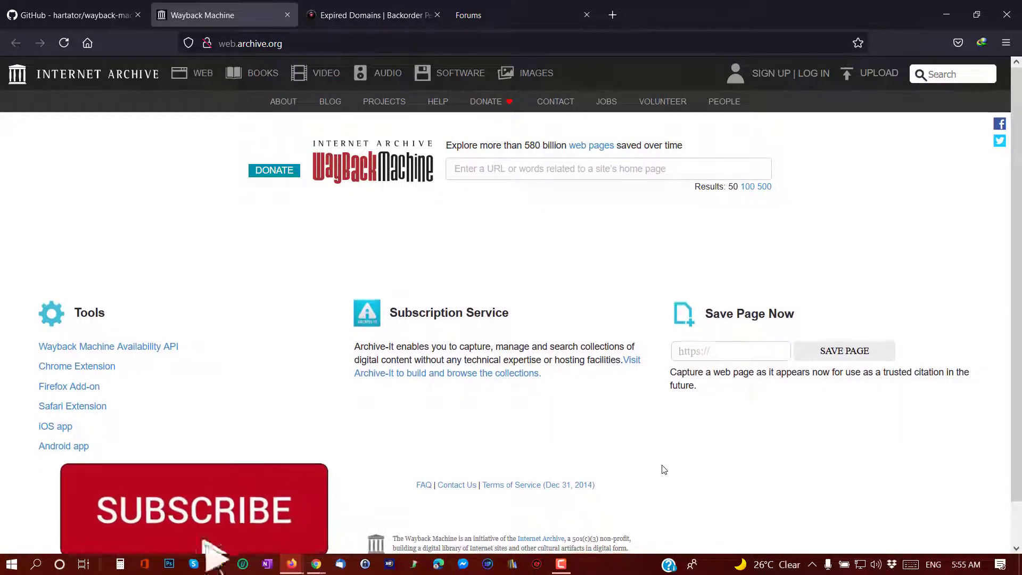
scroll(664, 470, down, 1)
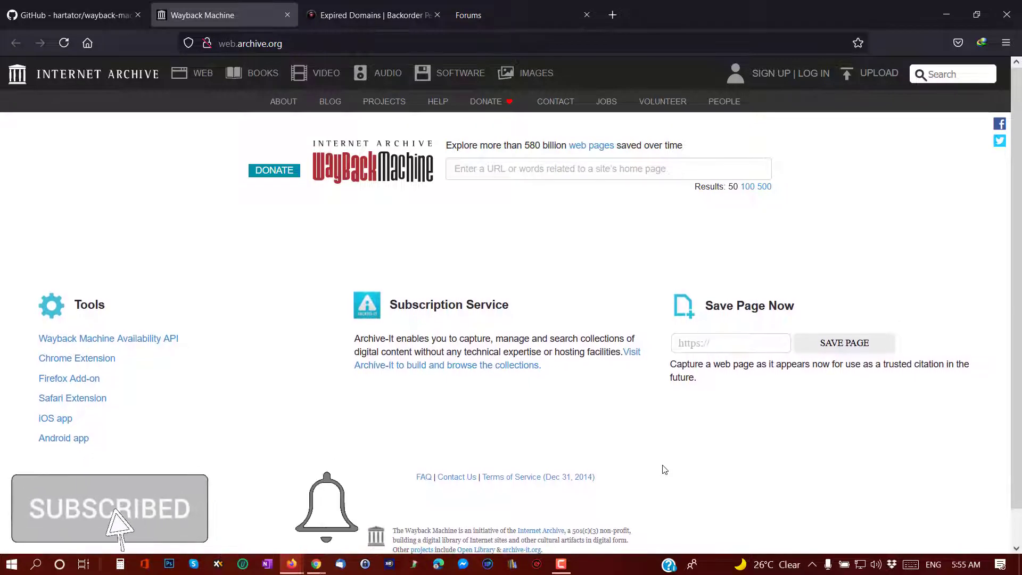
scroll(664, 470, down, 1)
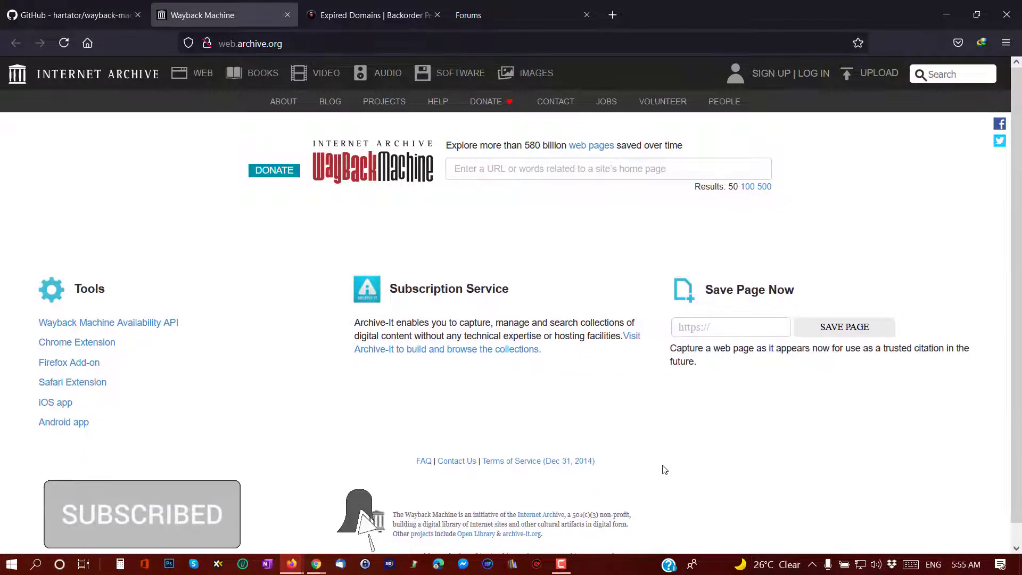
scroll(664, 470, down, 1)
scroll(664, 469, down, 1)
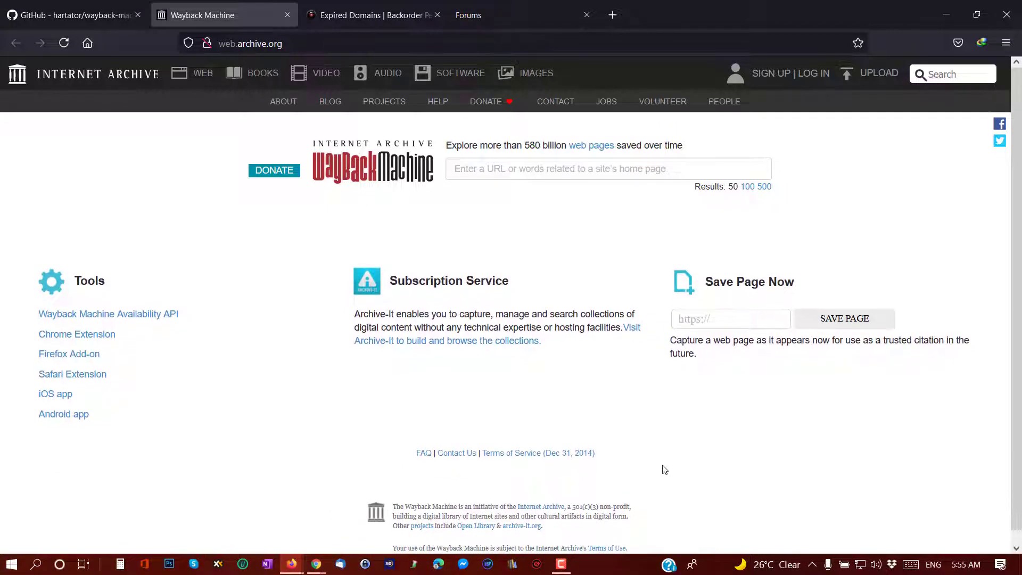
scroll(665, 470, down, 1)
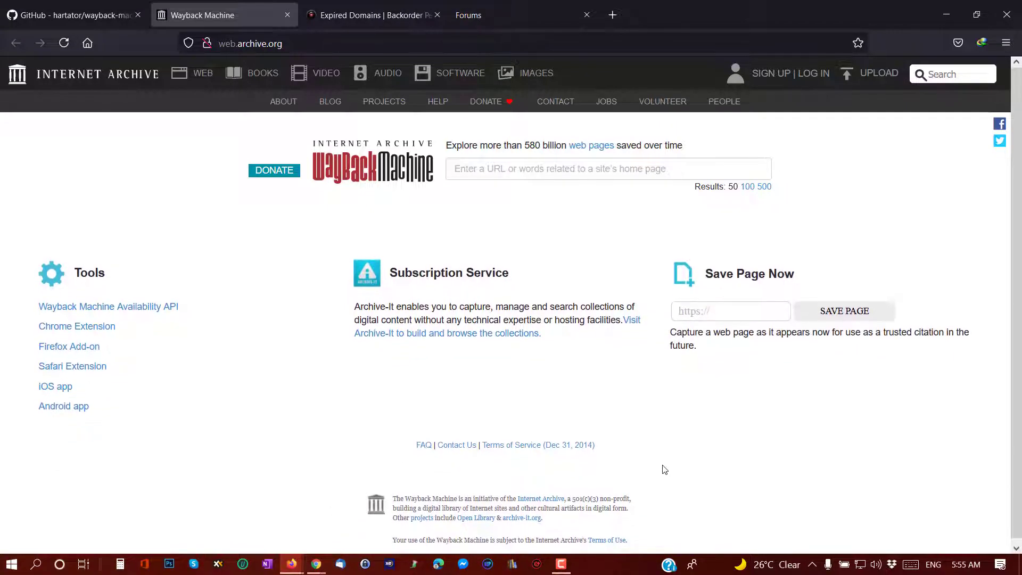
scroll(666, 470, down, 1)
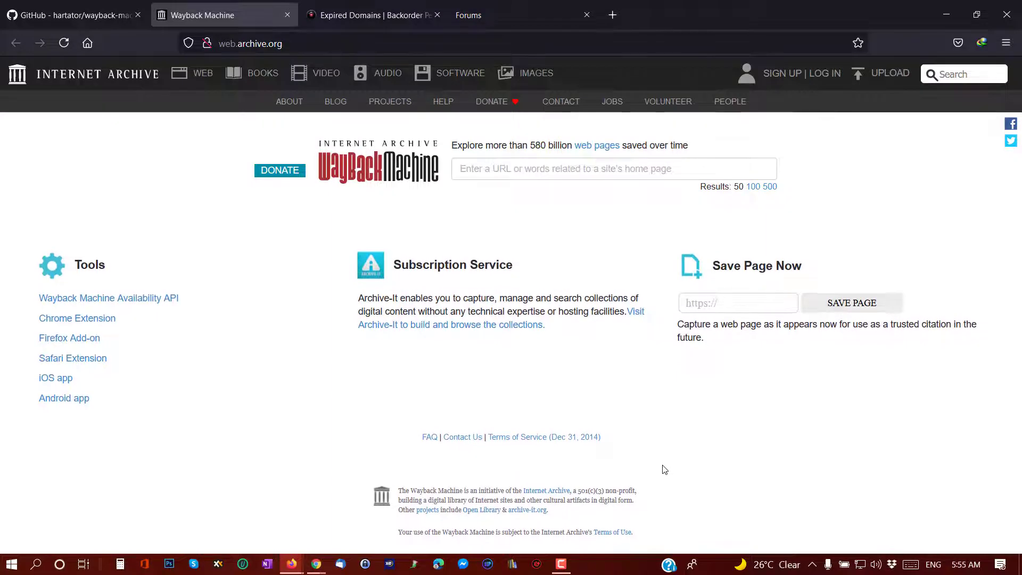
scroll(665, 469, down, 1)
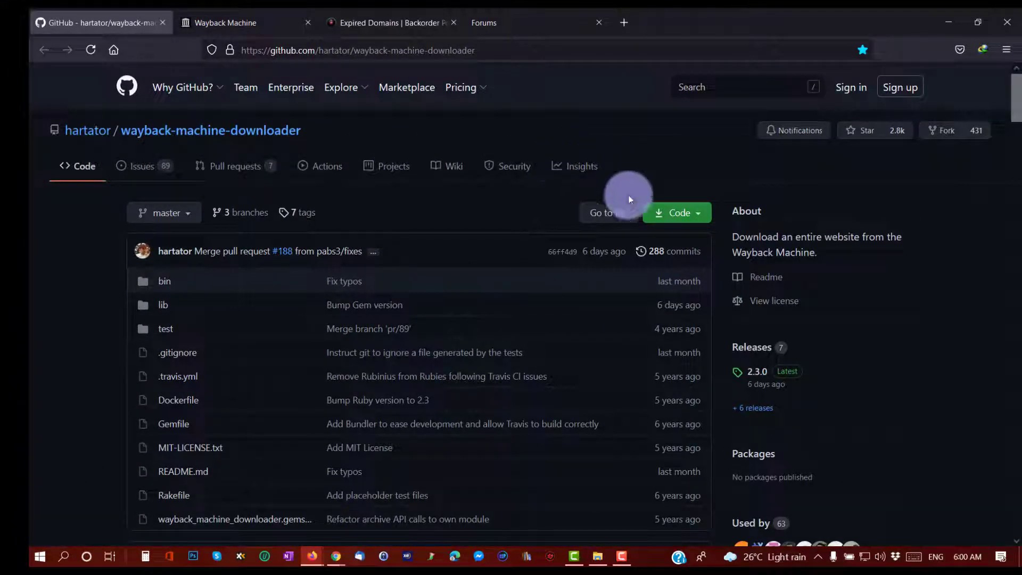
- Show the download options of the wayback-machine-downloader repository and minimise the browser to reach the desktop
click(700, 216)
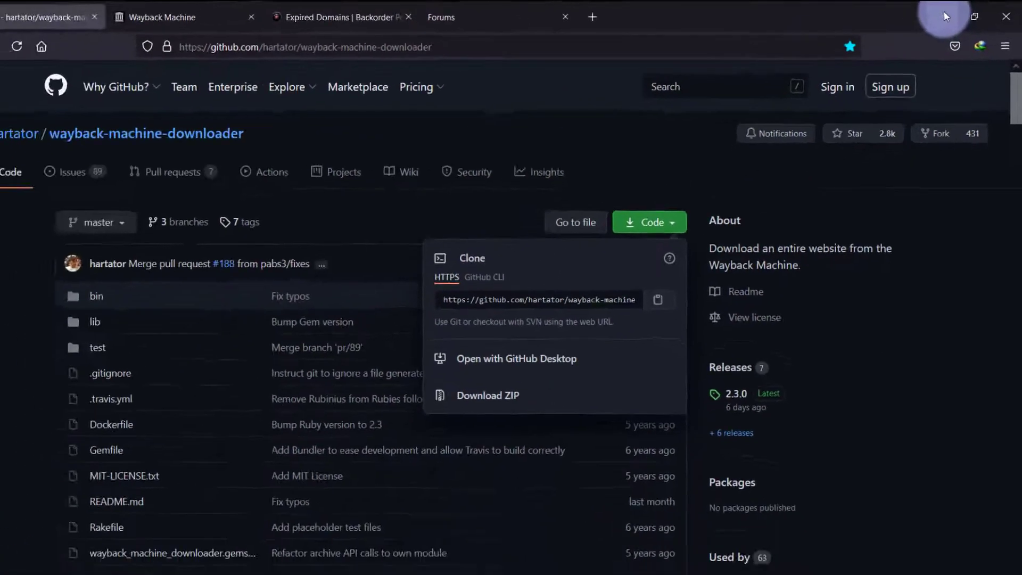
click(912, 33)
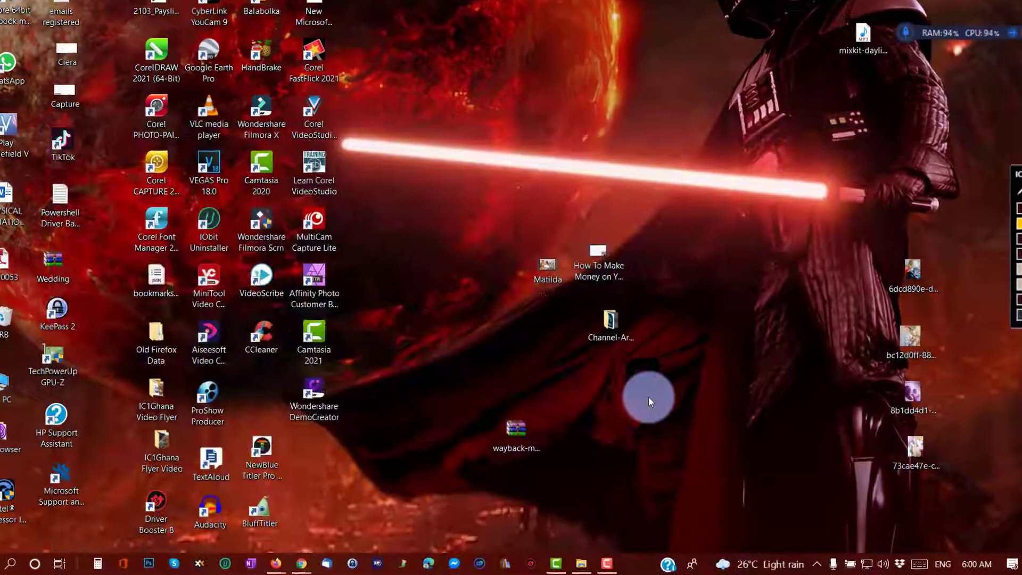
- Extract the wayback-machine-downloader-master archive into a folder of the same name on the desktop
click(522, 432)
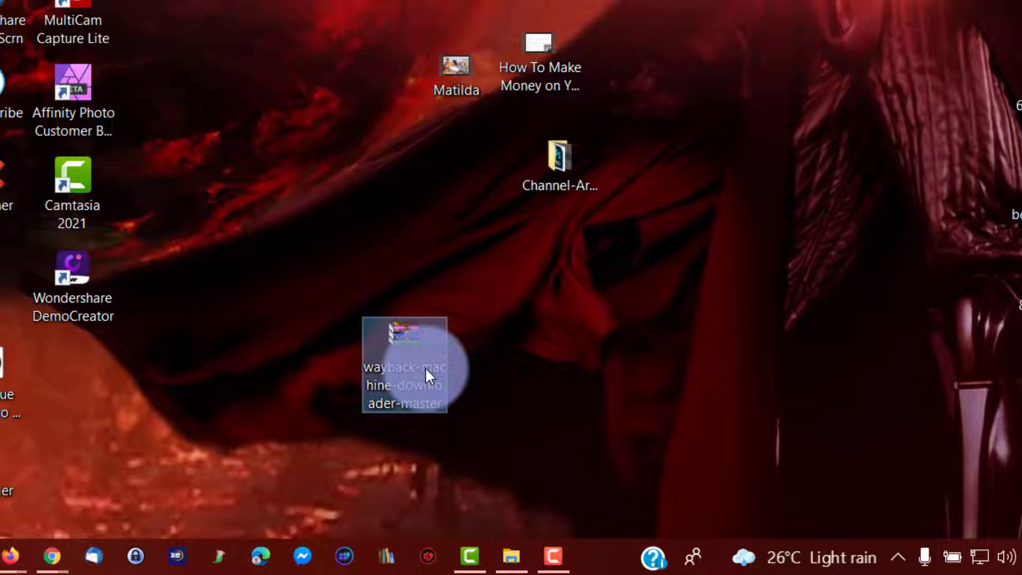
right_click(426, 370)
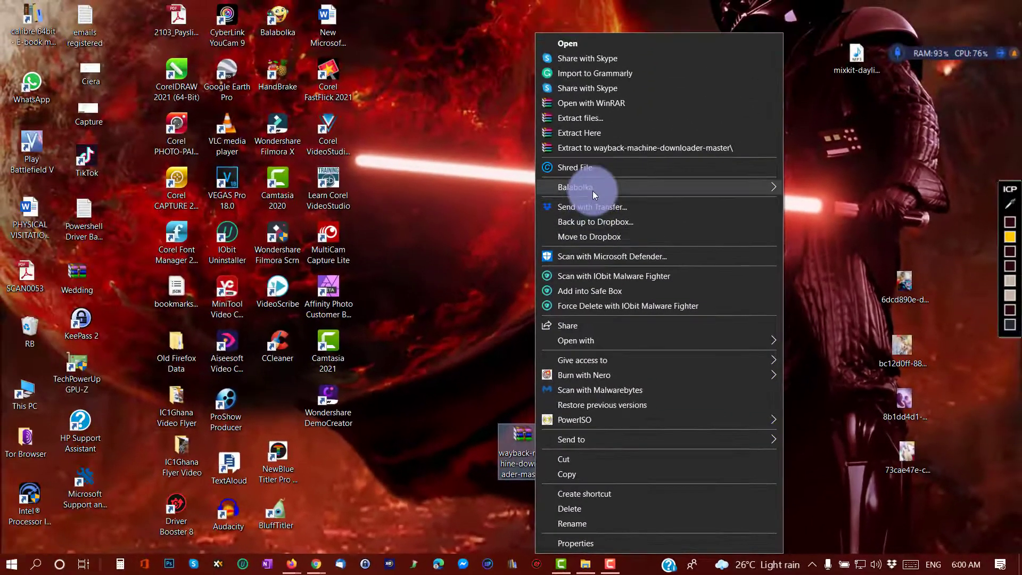
click(608, 118)
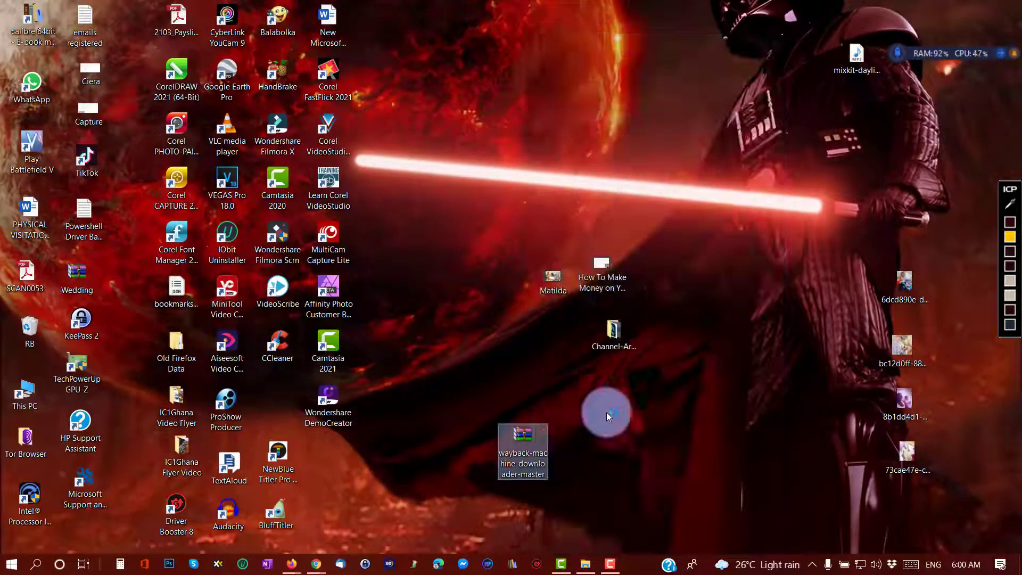
click(613, 429)
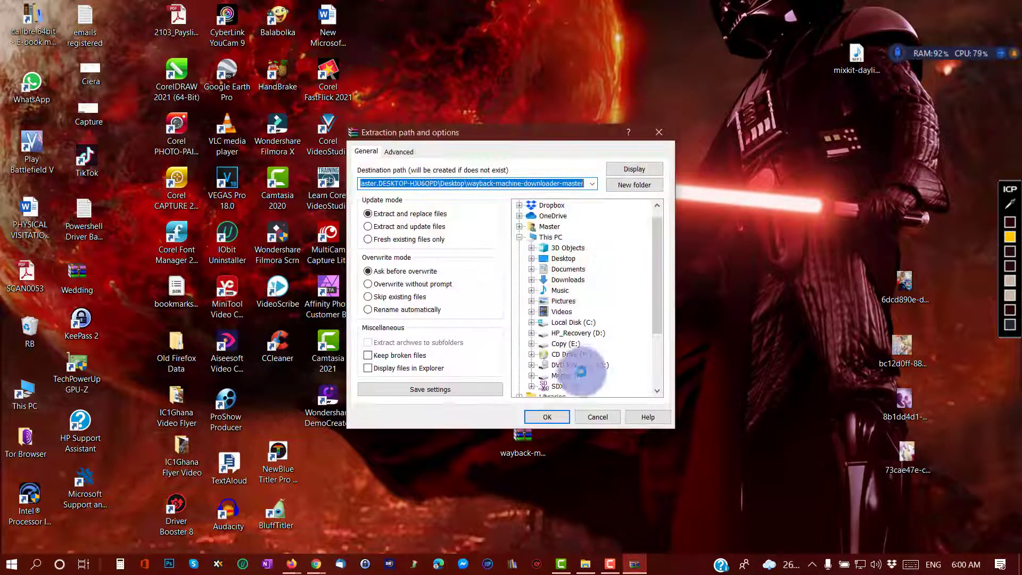
click(597, 417)
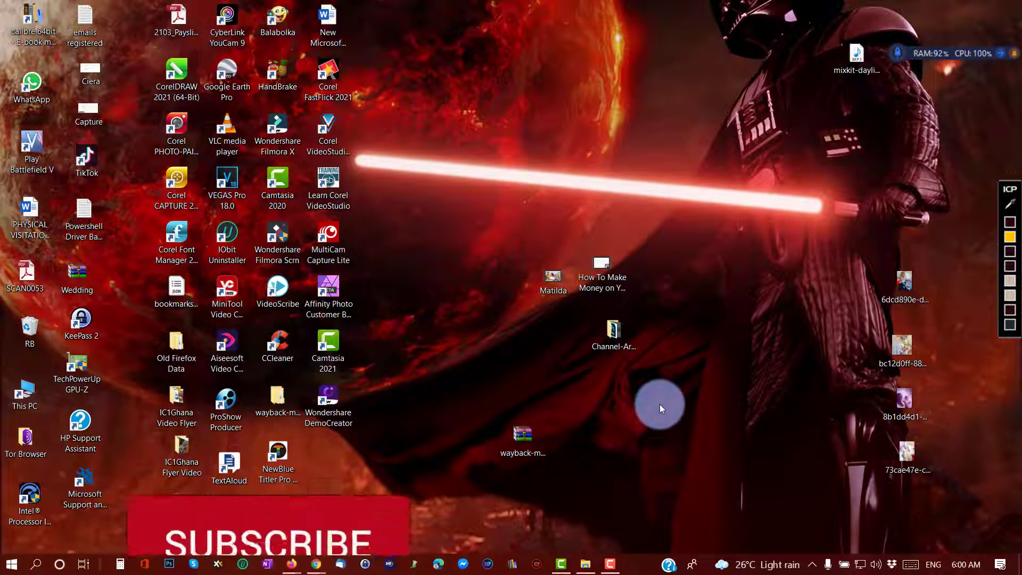
- Refresh the desktop and move the extracted wayback-machine-downloader-master folder next to its archive
right_click(556, 464)
click(609, 300)
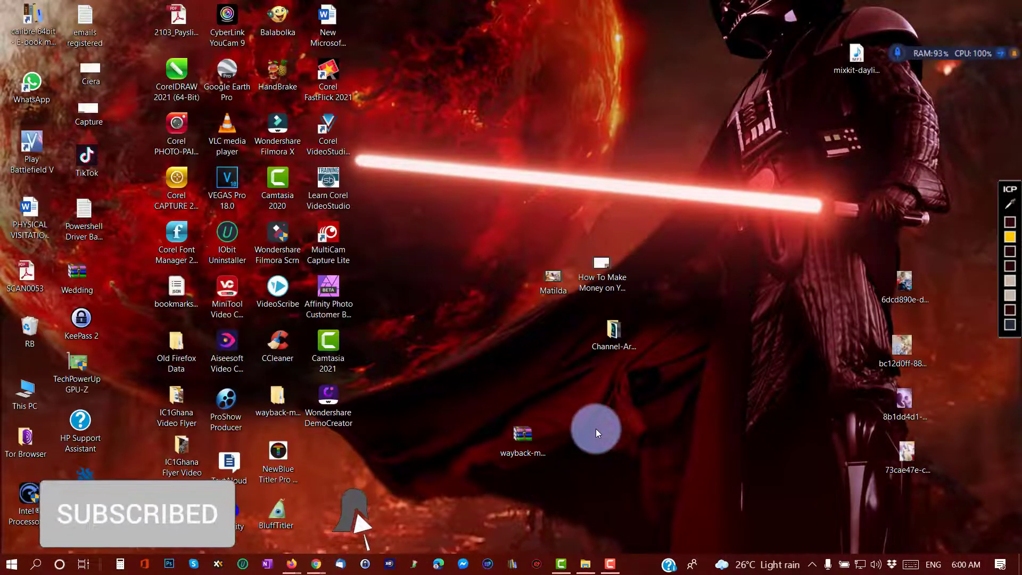
drag(276, 398, 633, 431)
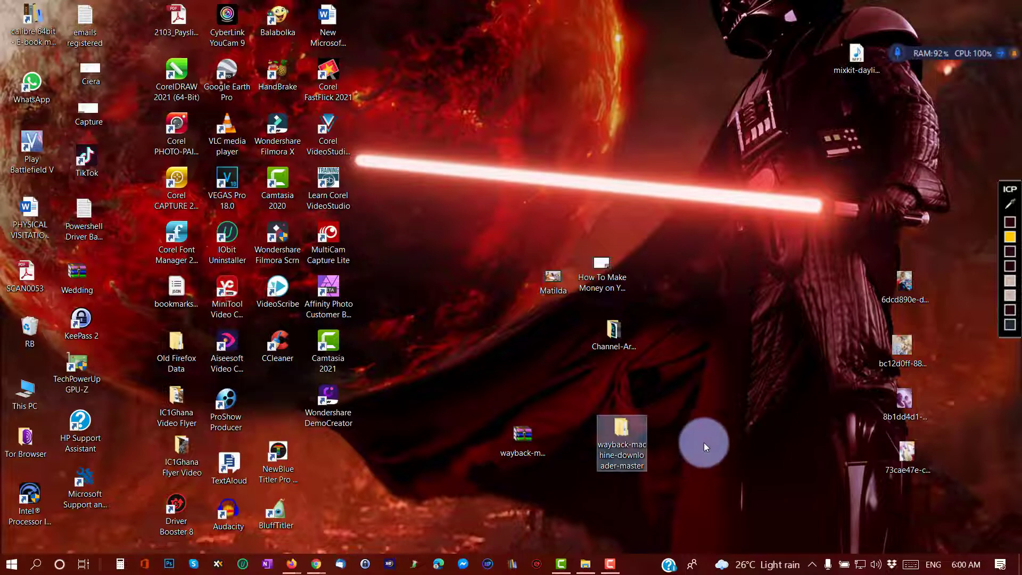
- Open the extracted wayback-machine-downloader-master folder and the folder of the same name inside it
click(632, 445)
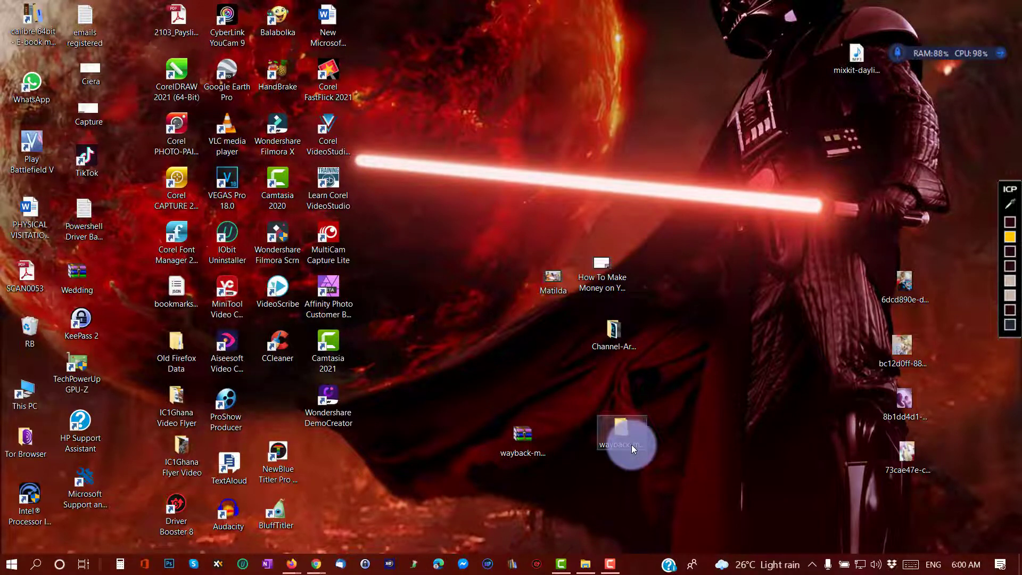
double_click(632, 445)
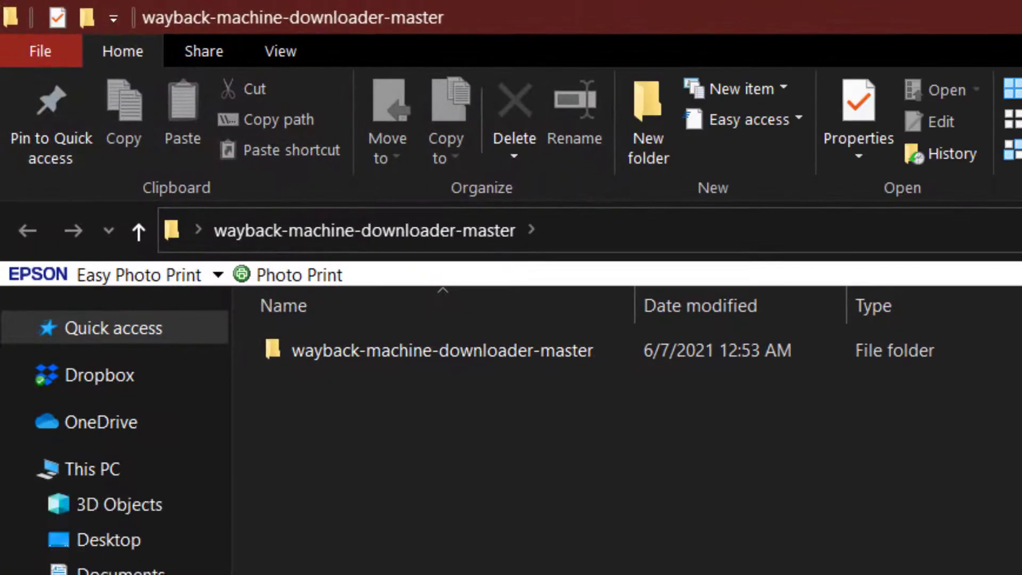
double_click(569, 359)
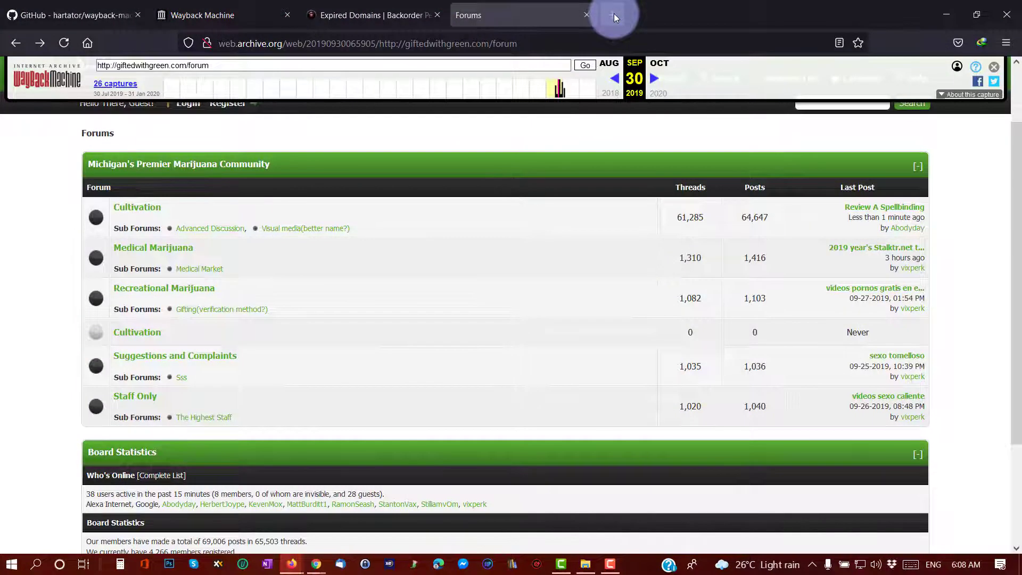
- Load google.com in a new Firefox tab
click(614, 14)
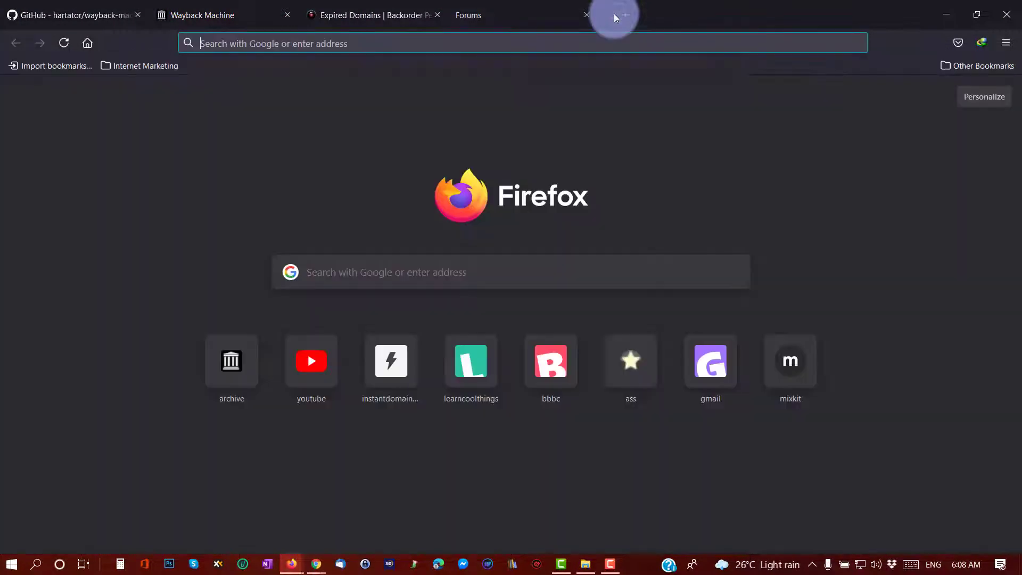
click(585, 45)
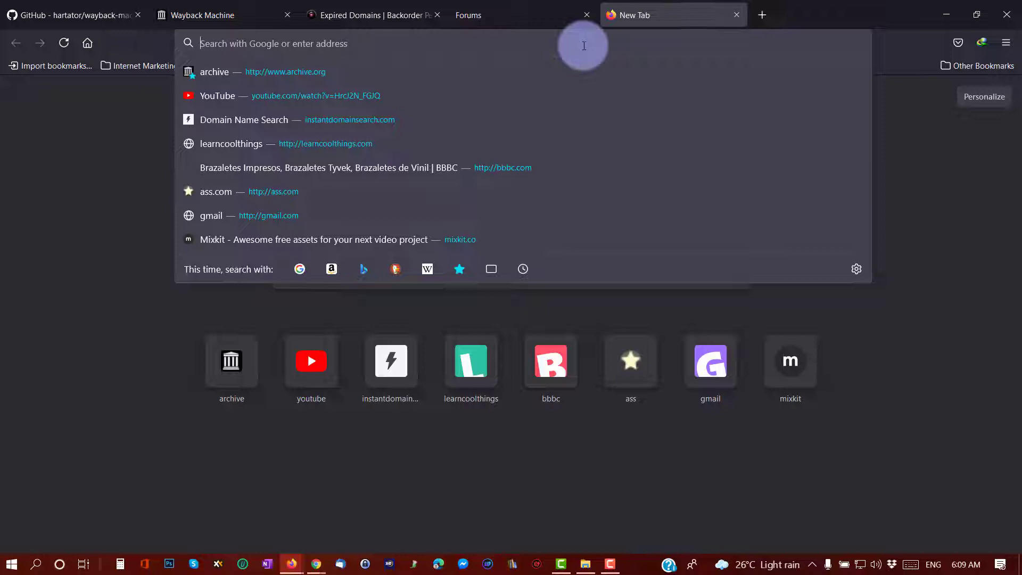
text(google.com/)
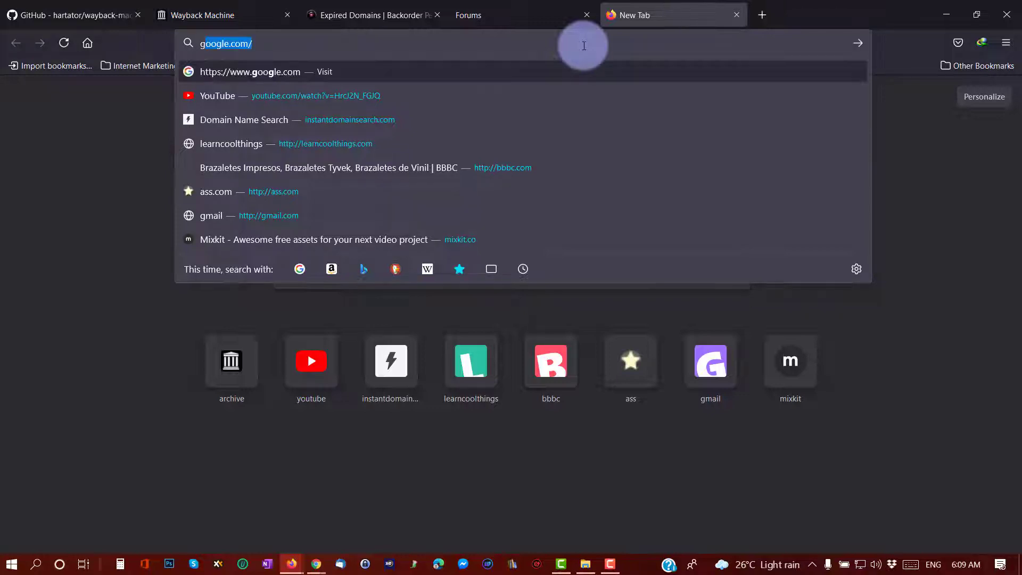
key(Return)
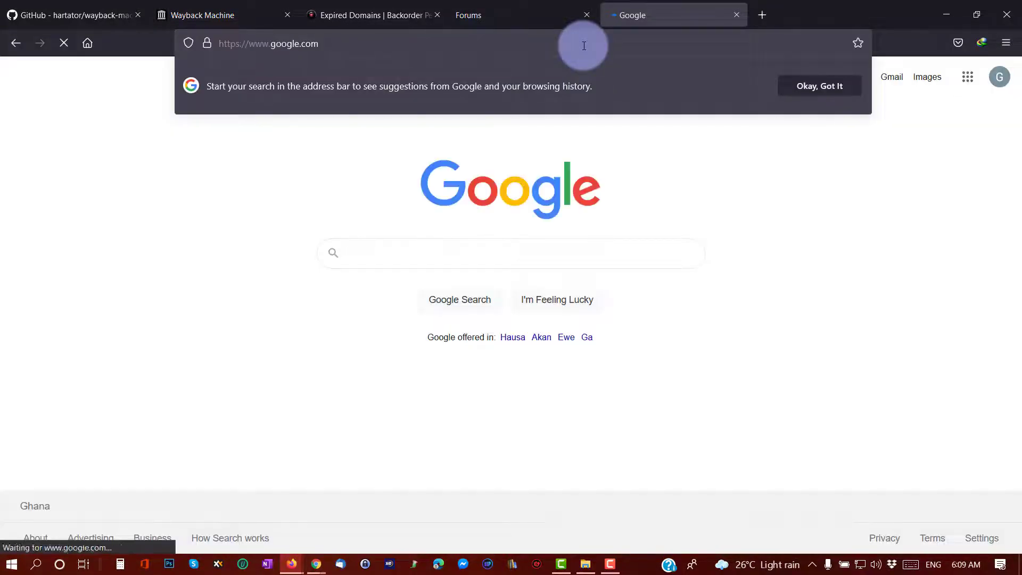
- Search Google for "download rubu" and accept the suggested spelling "download ruby"
click(466, 259)
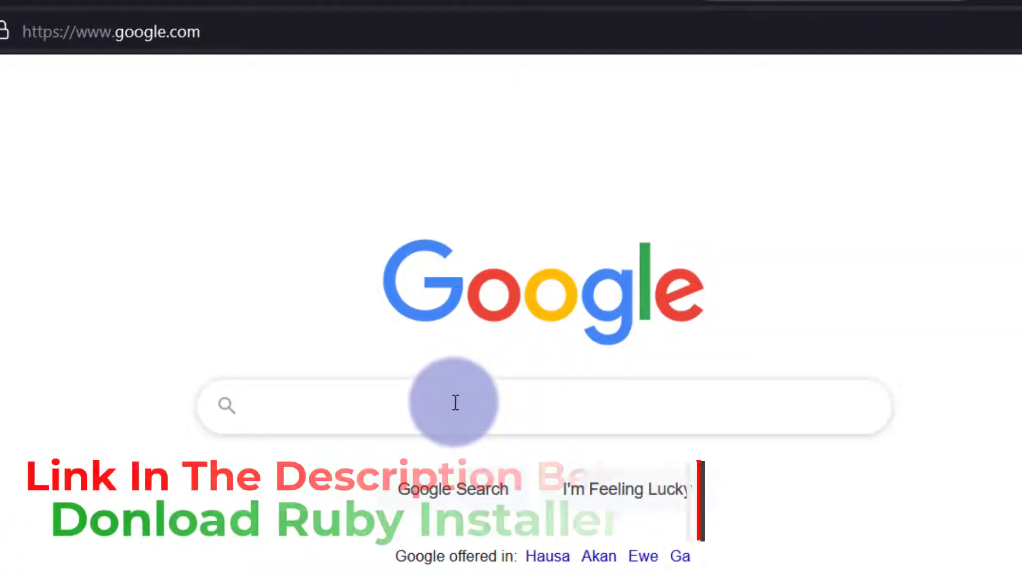
text(downlo)
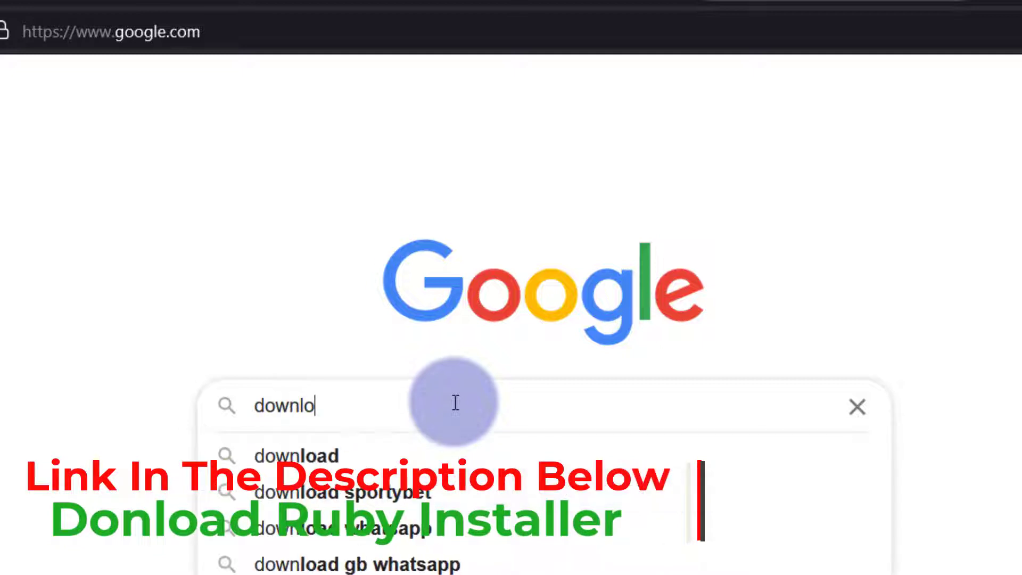
text(ad rubu)
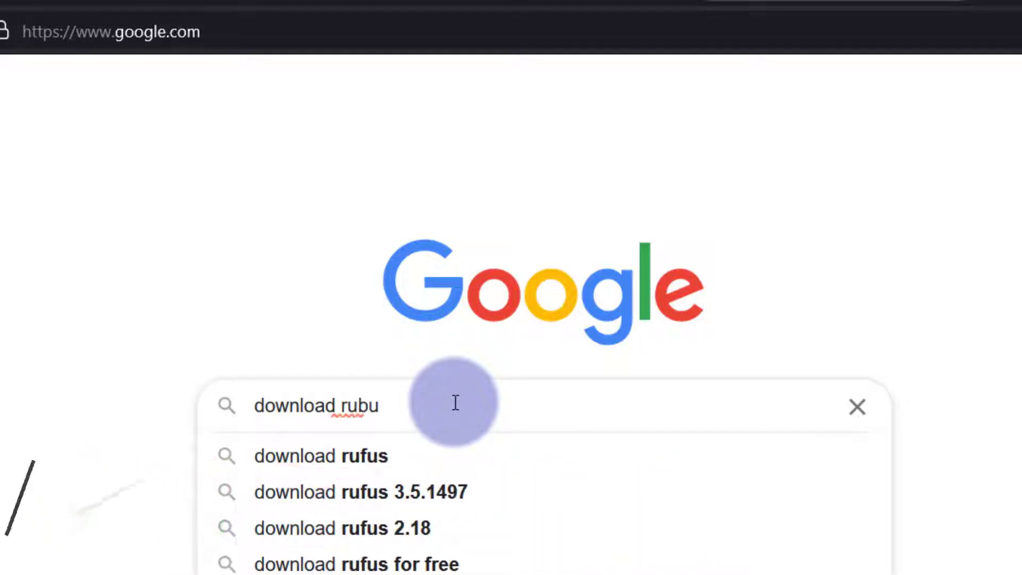
key(Return)
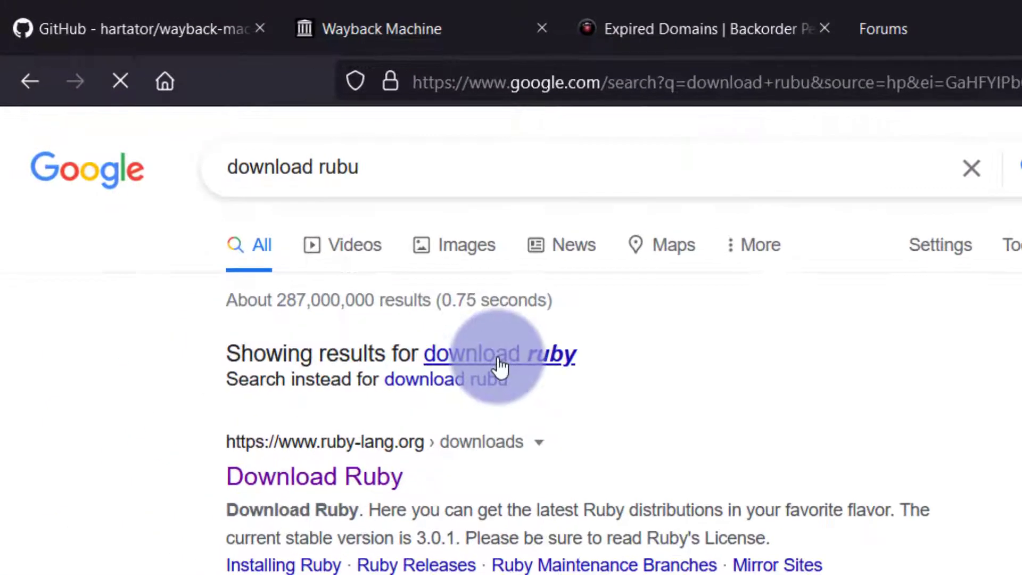
click(500, 366)
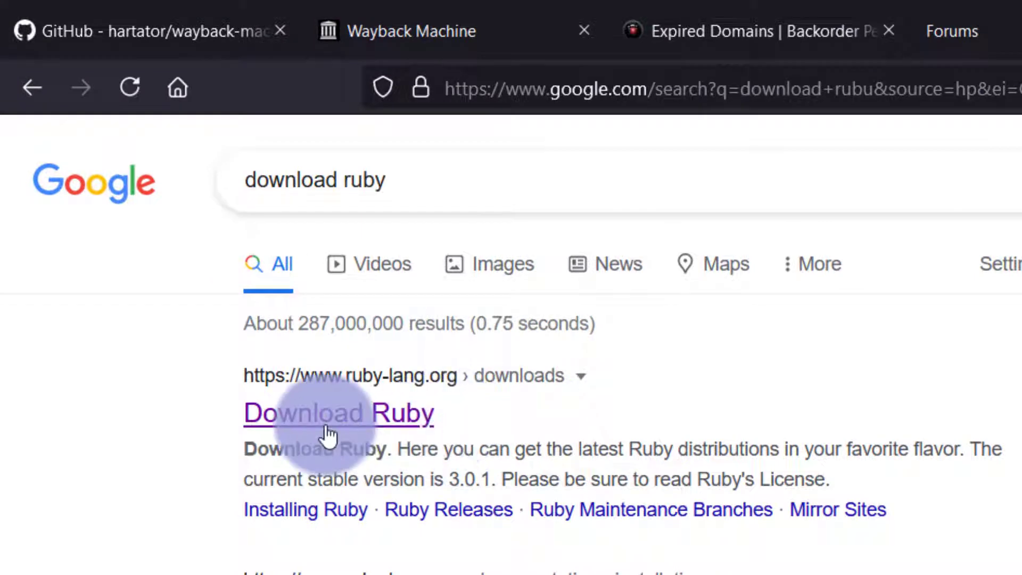
- Open the Download Ruby result on ruby-lang.org and follow its RubyInstaller link for Windows machines
click(334, 413)
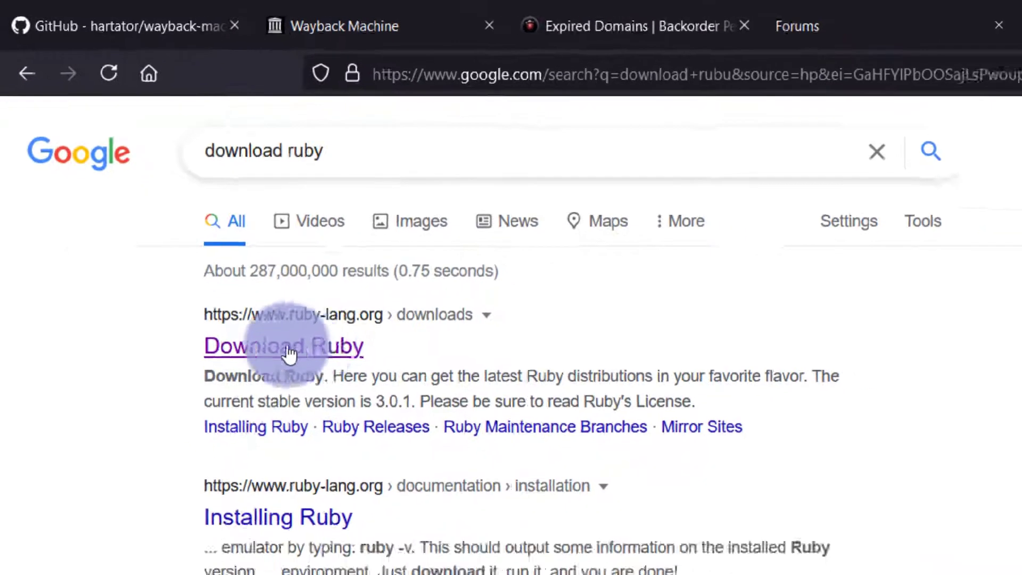
click(176, 209)
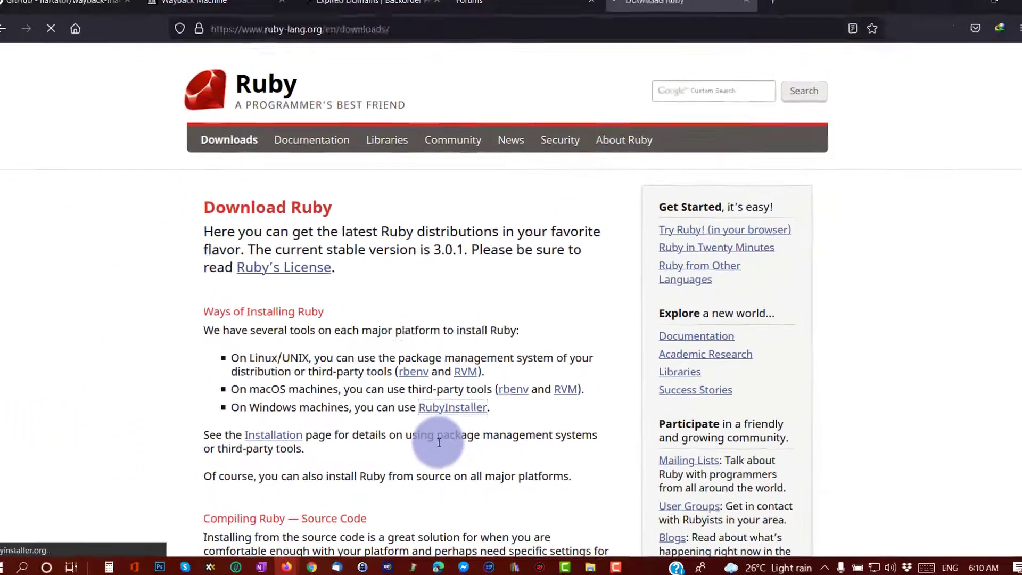
click(471, 356)
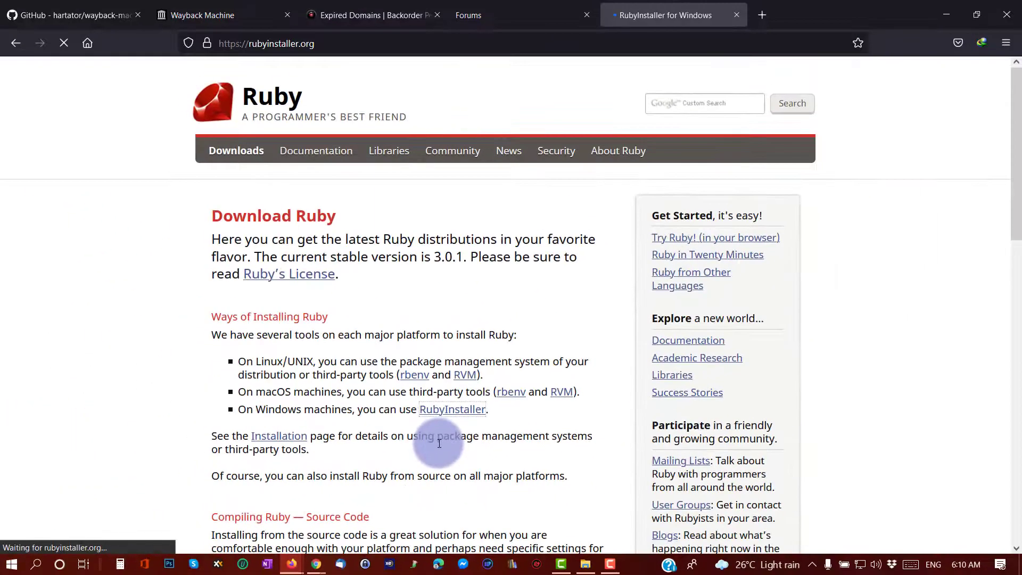
- Skim the RubyInstaller for Windows home page and go to its list of installer downloads
scroll(441, 388, down, 2)
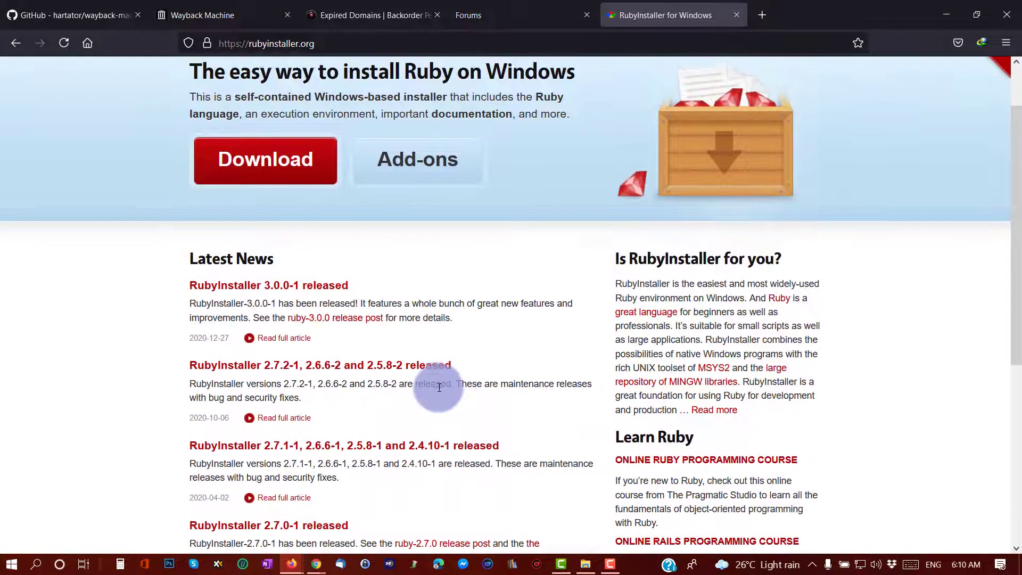
scroll(440, 385, down, 2)
scroll(438, 385, up, 4)
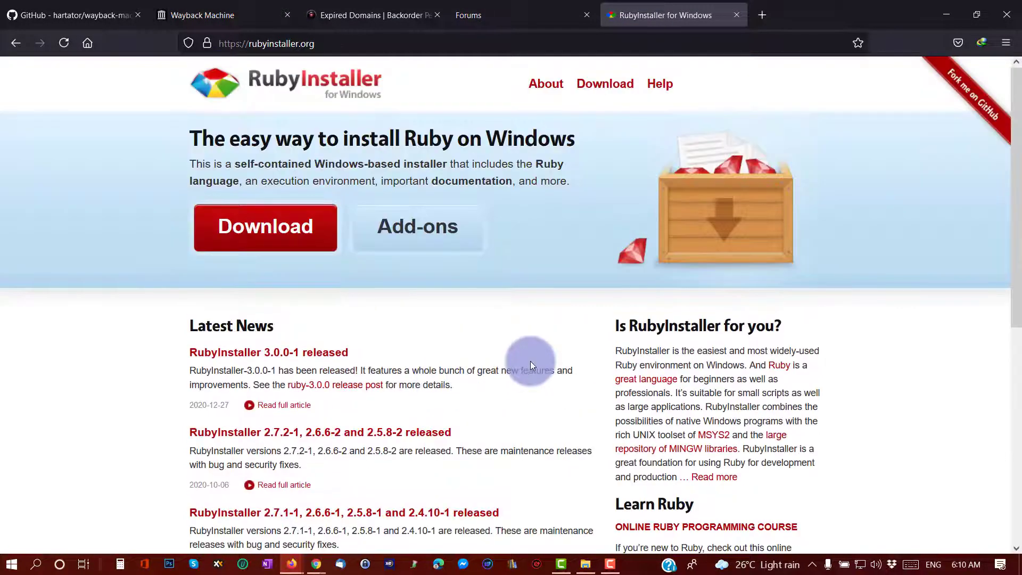
click(263, 230)
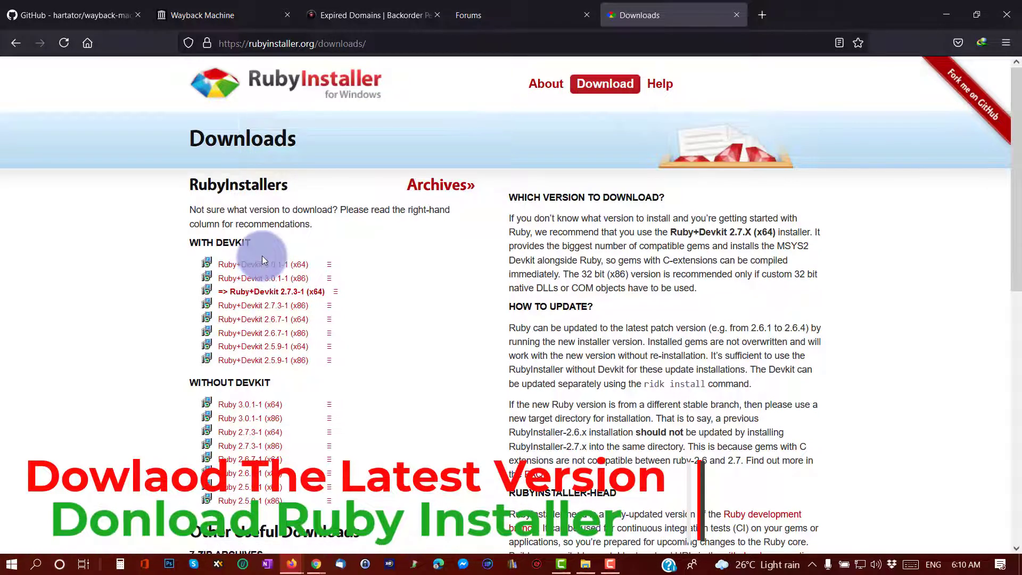
scroll(421, 295, down, 3)
scroll(373, 290, down, 3)
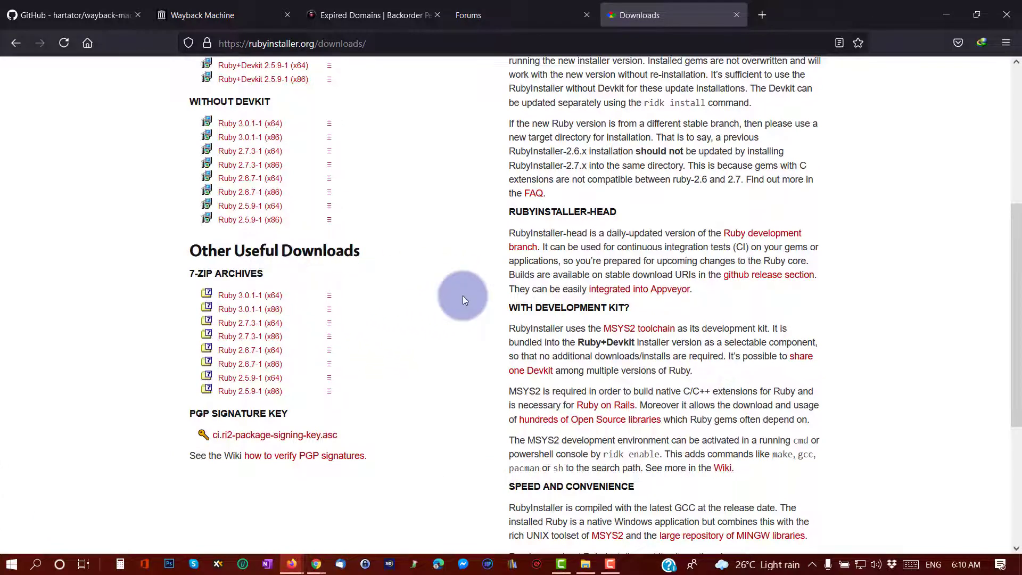
scroll(400, 296, up, 6)
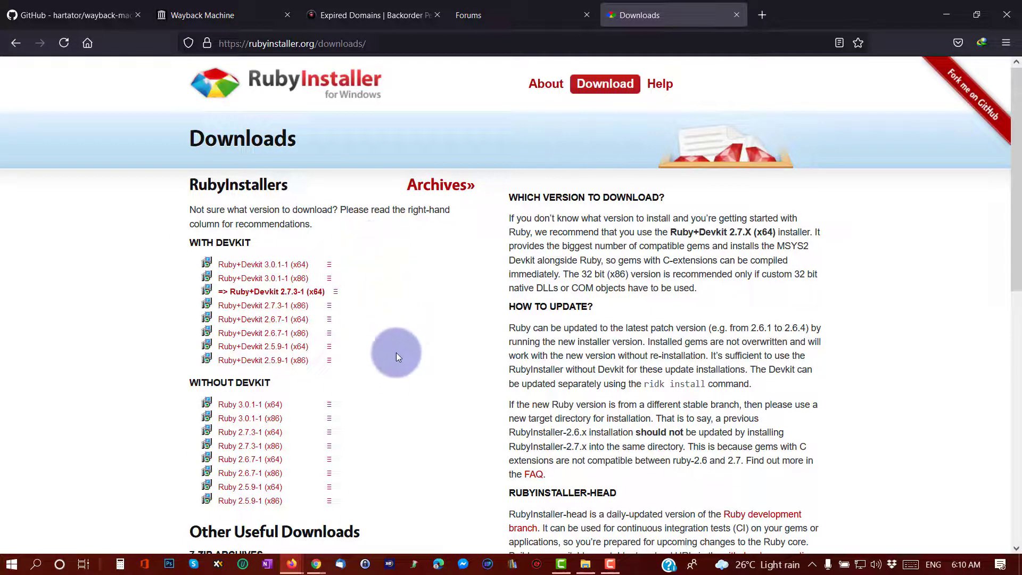
scroll(397, 353, down, 3)
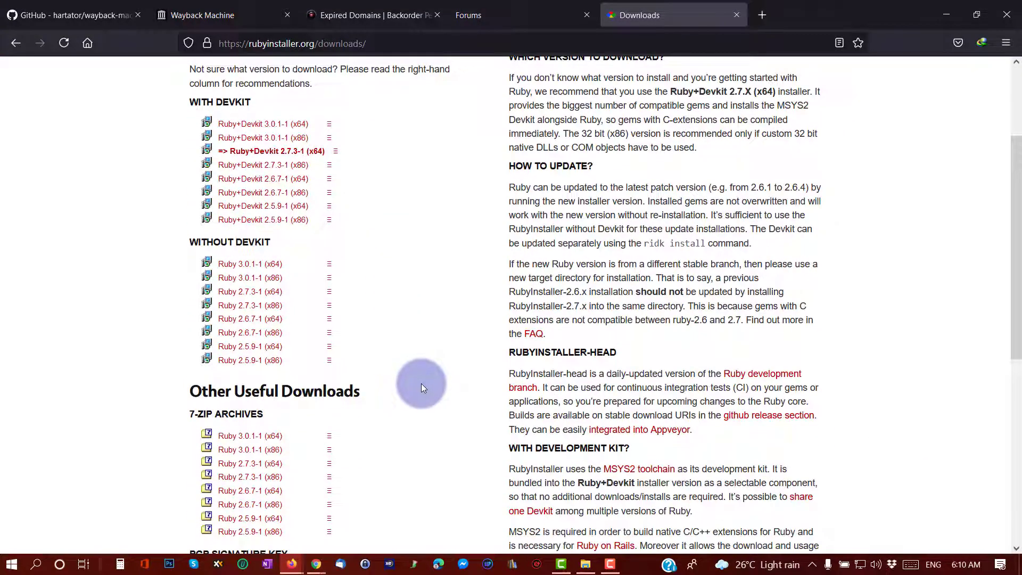
scroll(421, 384, down, 2)
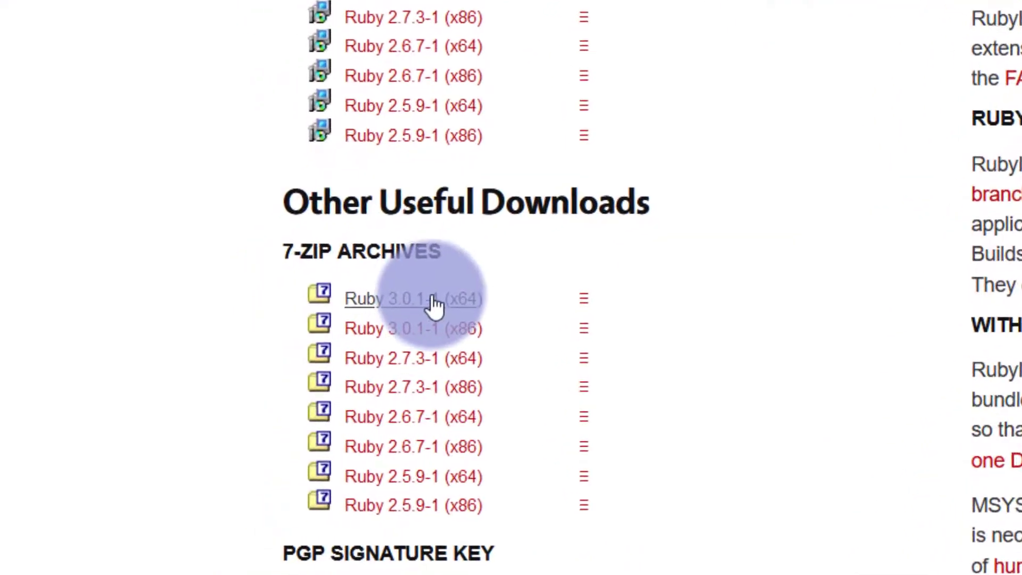
click(434, 301)
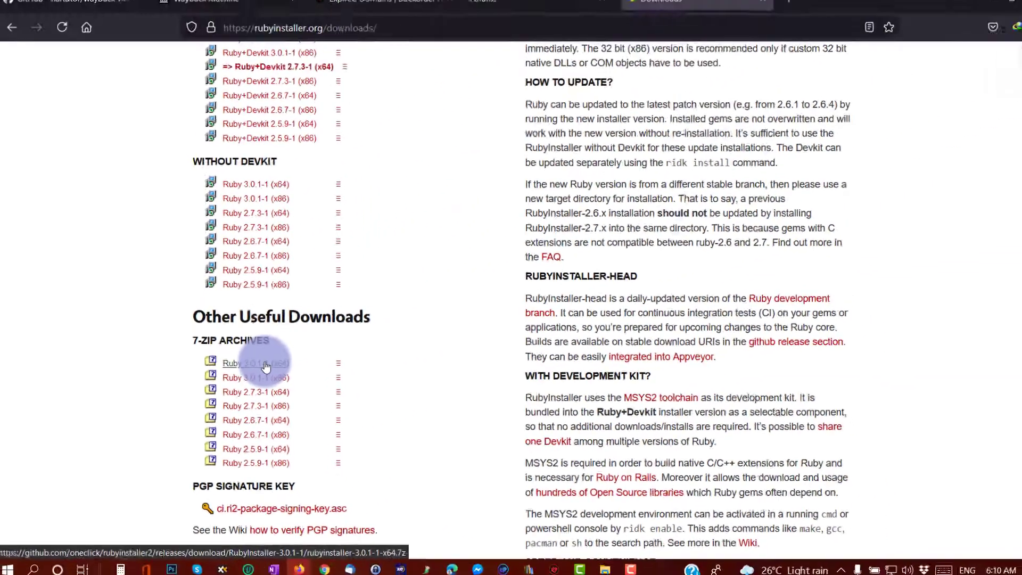
scroll(385, 308, up, 6)
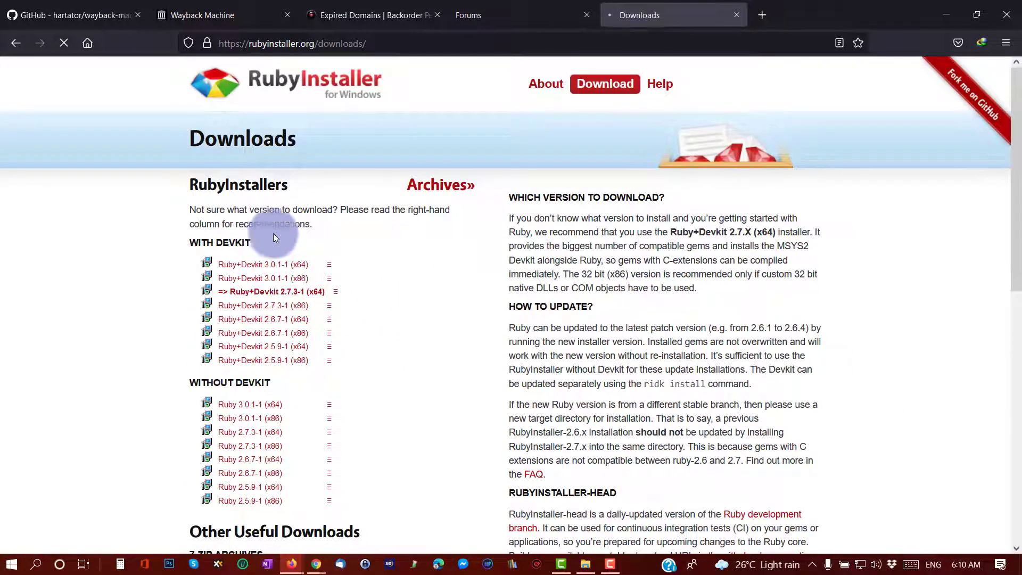
scroll(431, 350, down, 3)
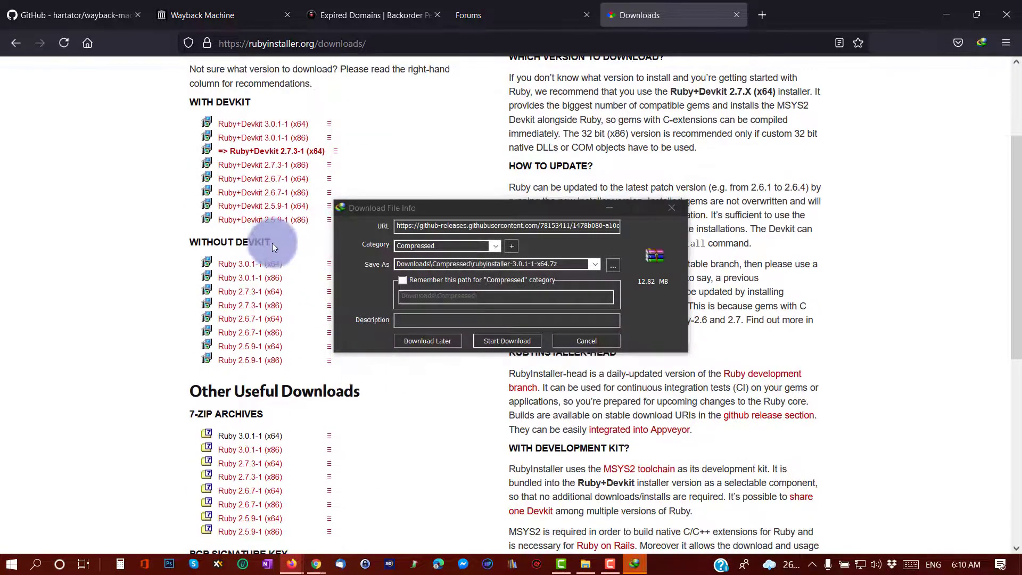
click(583, 339)
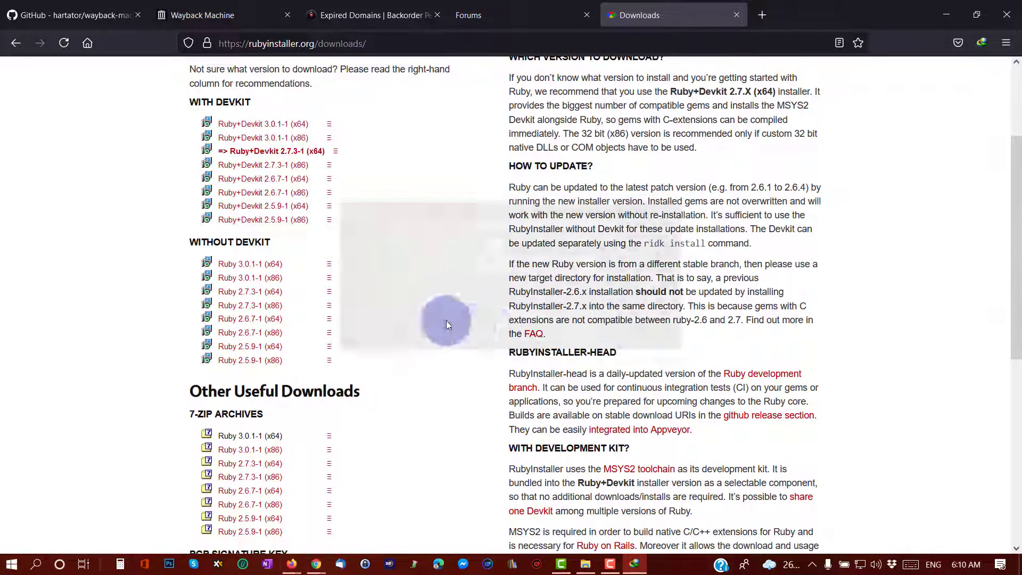
- Request the Ruby 3.0.1-1 (x64) installer without Devkit, cancel its download, and exclude similar addresses from automatic download catching
scroll(346, 272, up, 2)
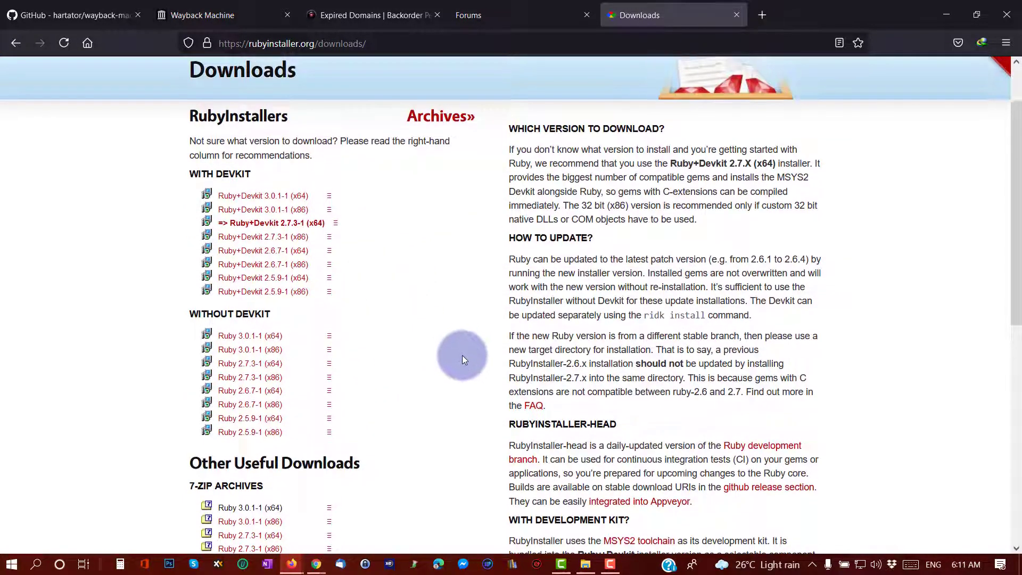
scroll(462, 356, up, 2)
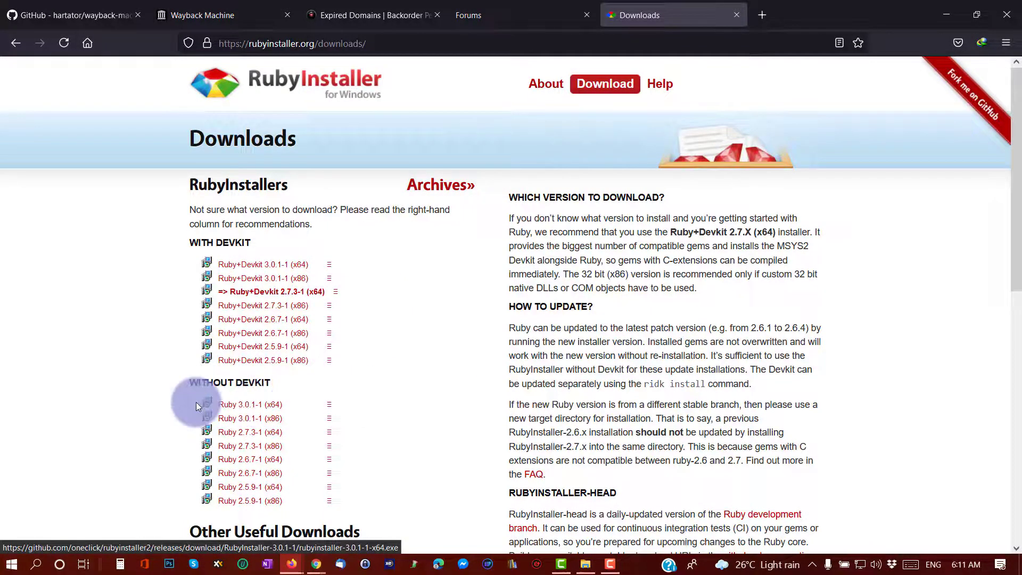
click(255, 406)
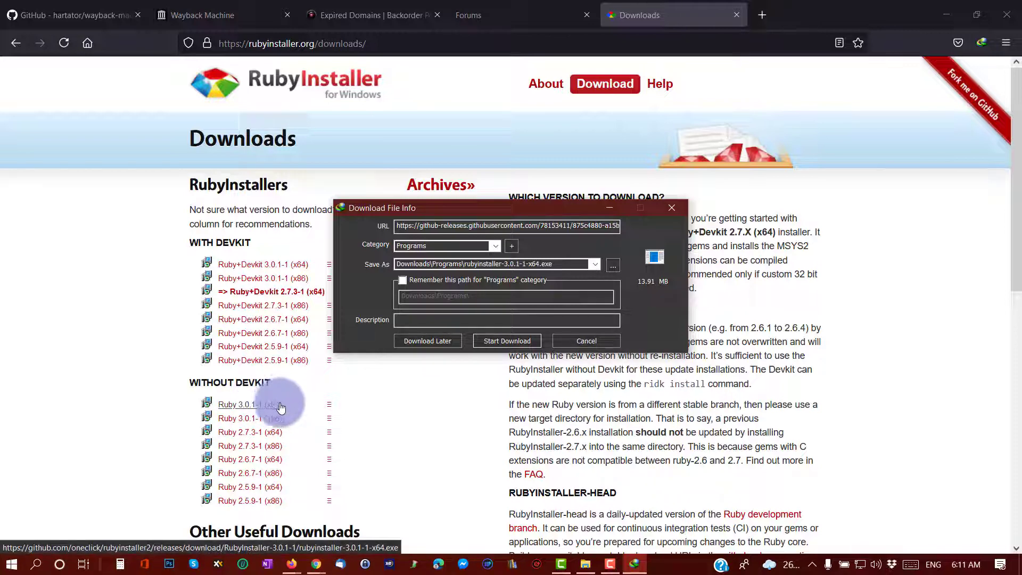
click(577, 340)
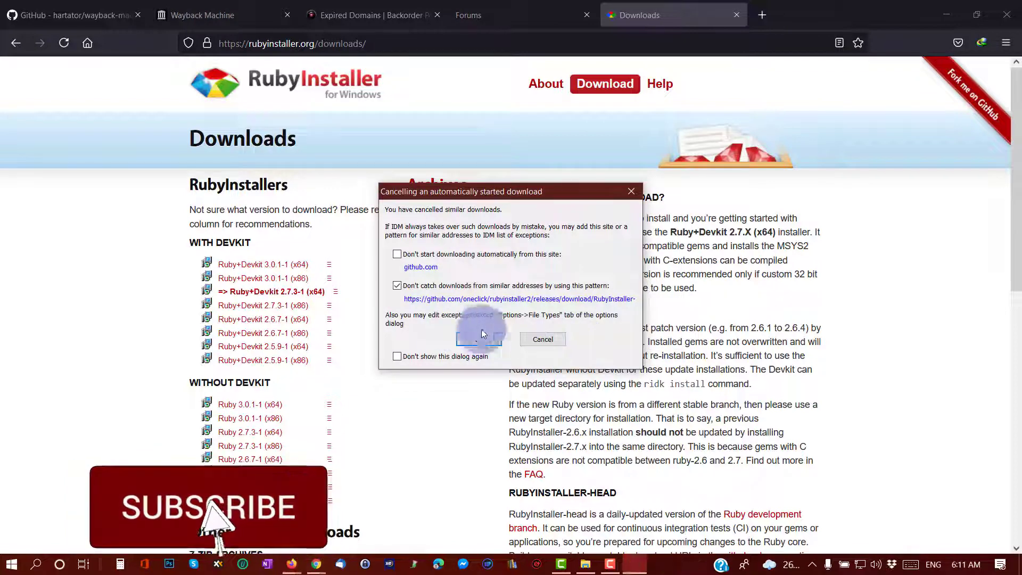
click(484, 334)
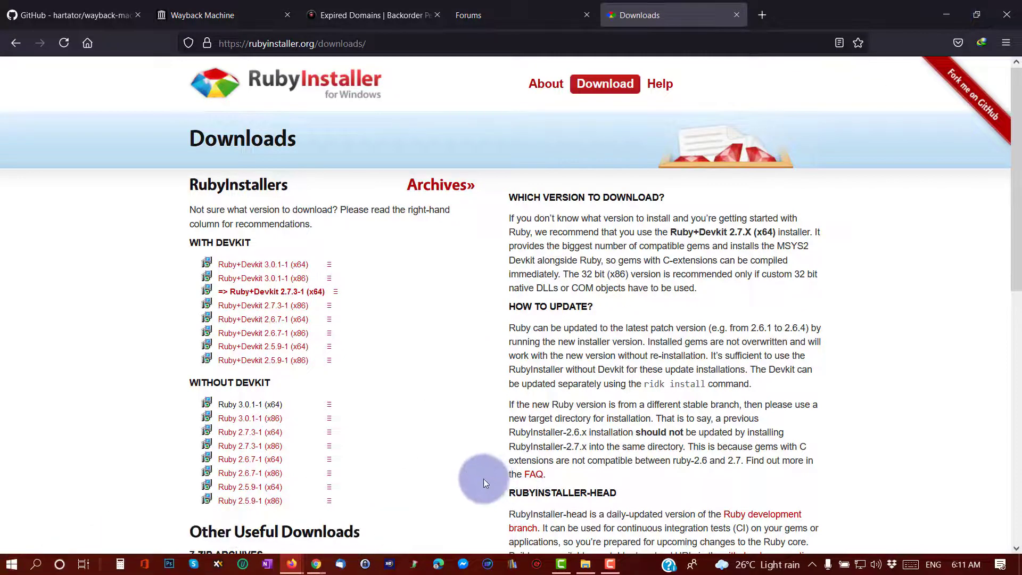
- Minimize the browser windows and open the Programs folder inside Downloads in File Explorer
click(947, 15)
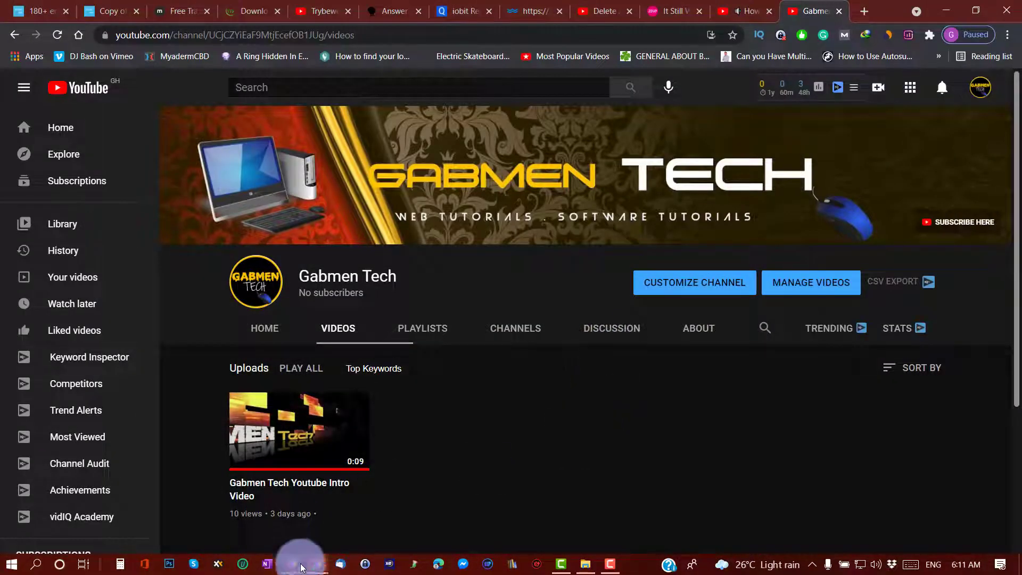
click(947, 11)
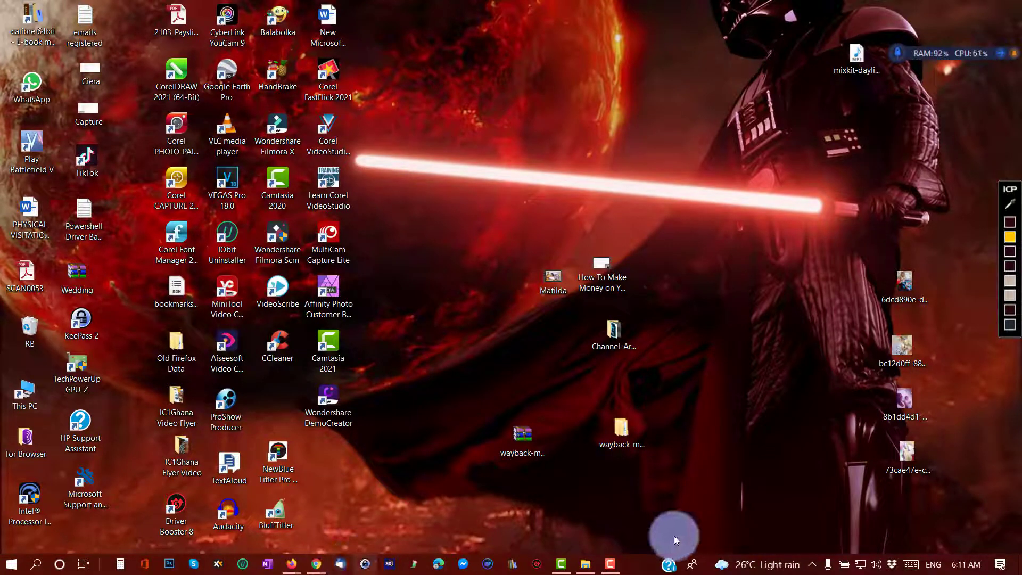
click(318, 569)
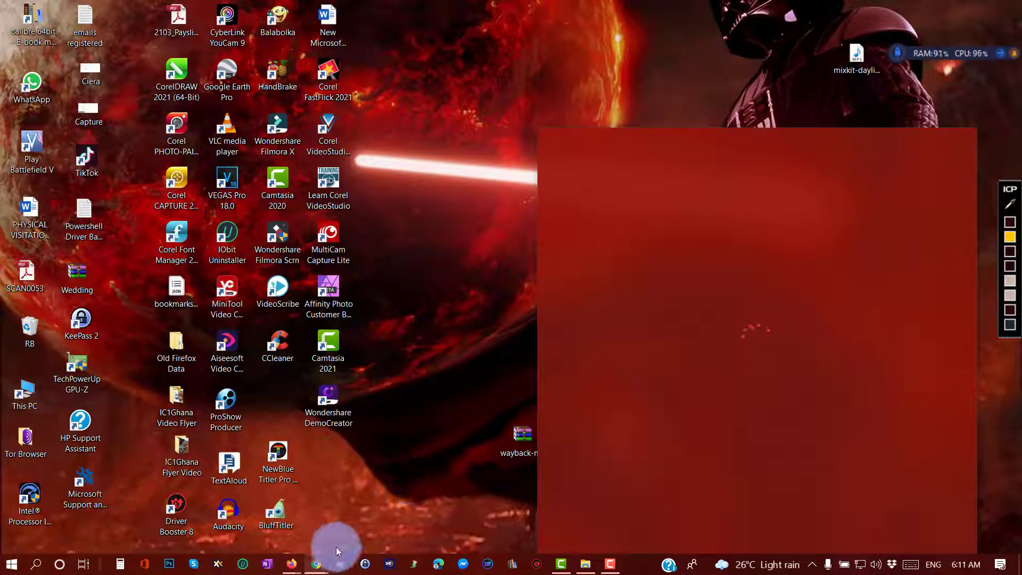
click(9, 565)
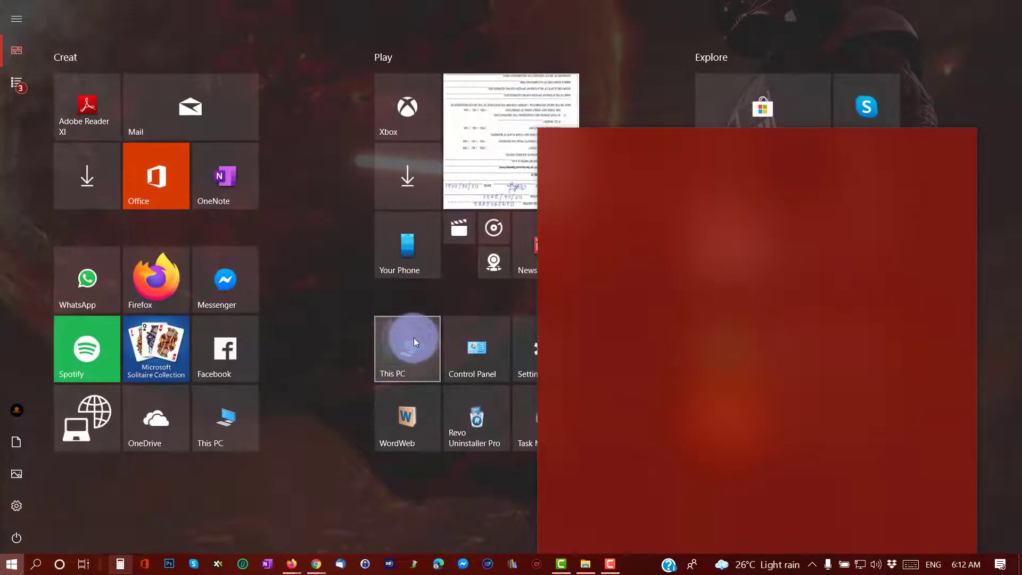
click(258, 482)
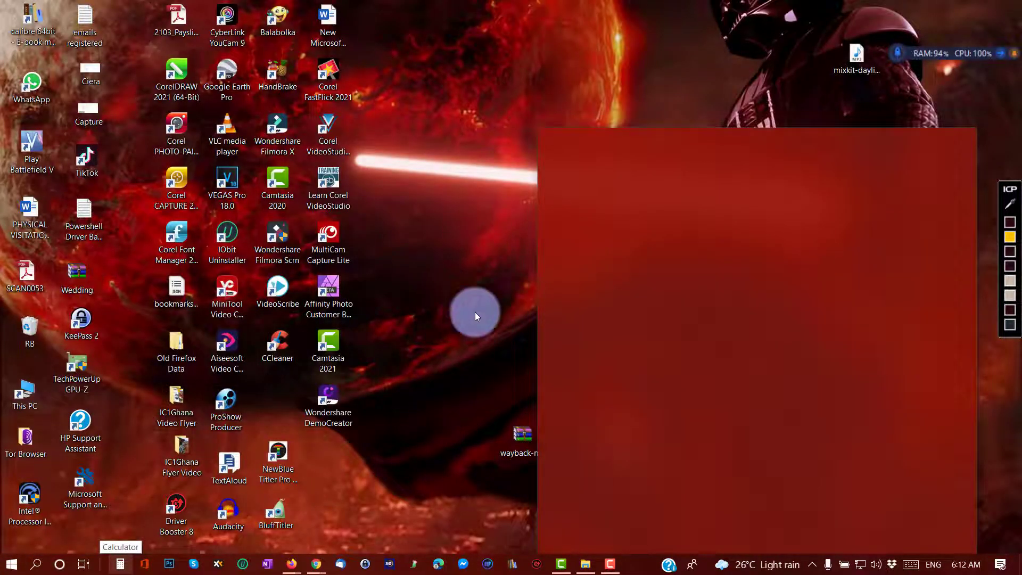
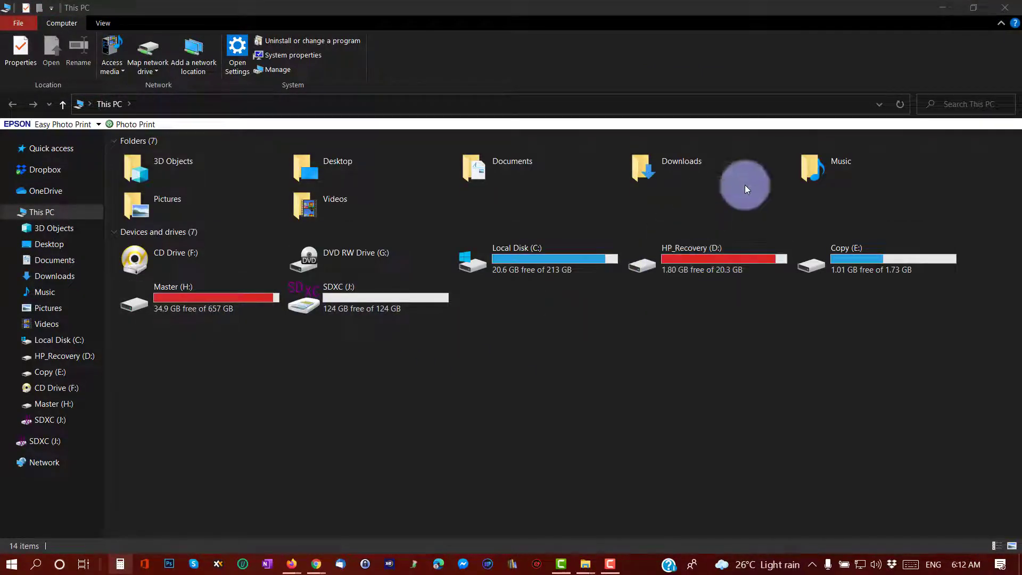
double_click(666, 171)
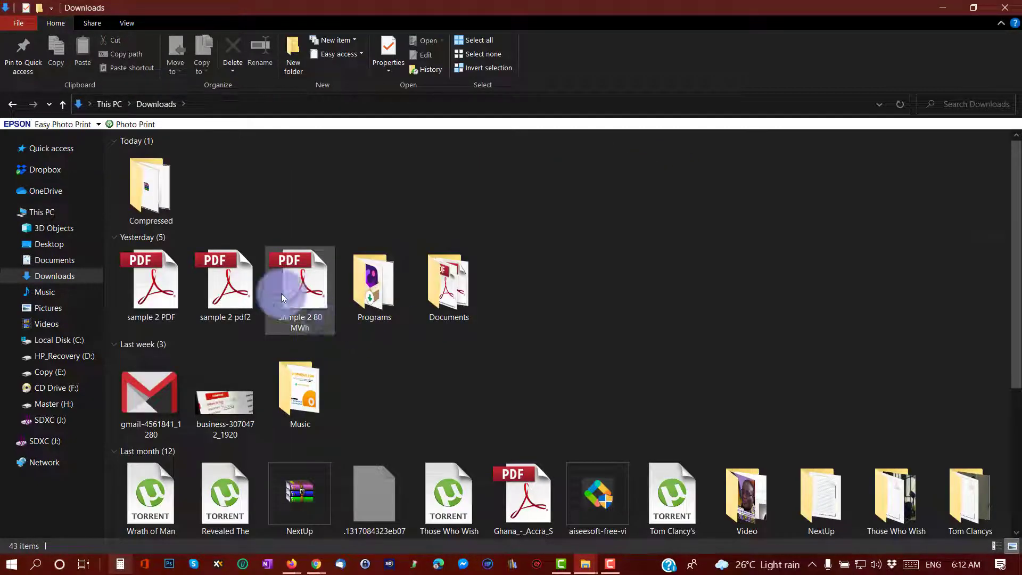
click(160, 203)
double_click(386, 301)
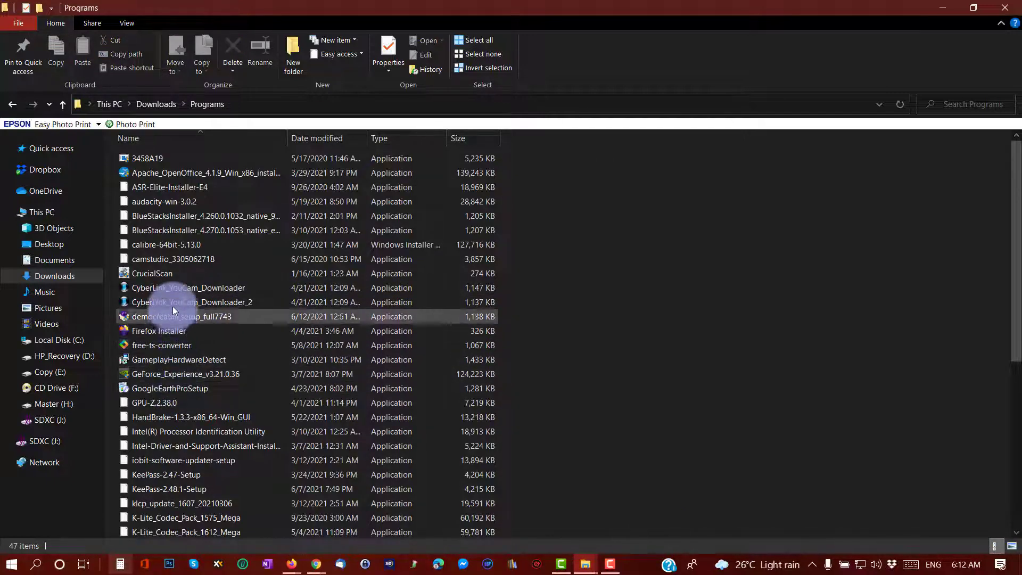
- Find rubyinstaller-devkit-3.0.1-1-x64_3 in the Programs folder and launch it
scroll(194, 253, down, 5)
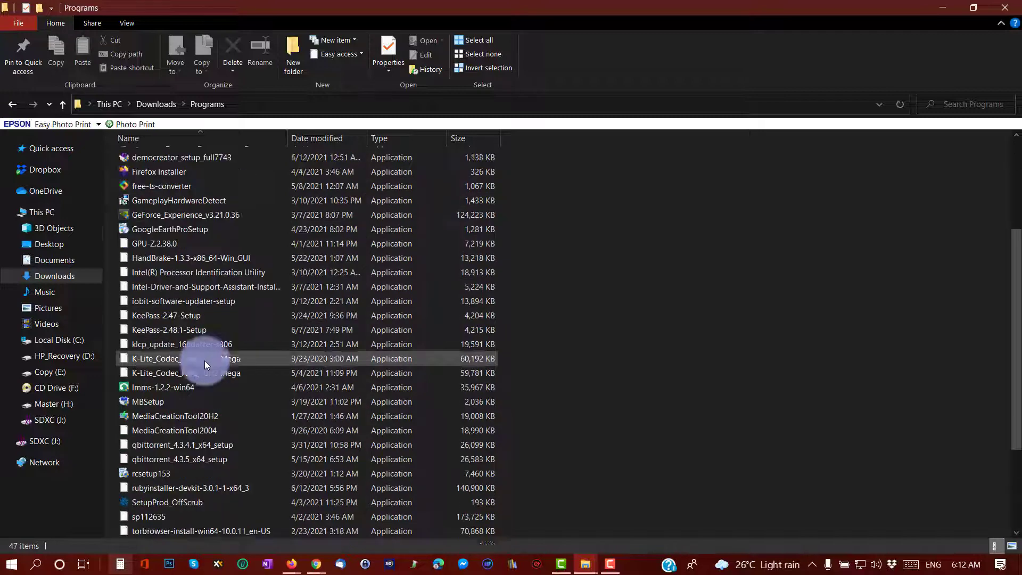
scroll(210, 359, down, 1)
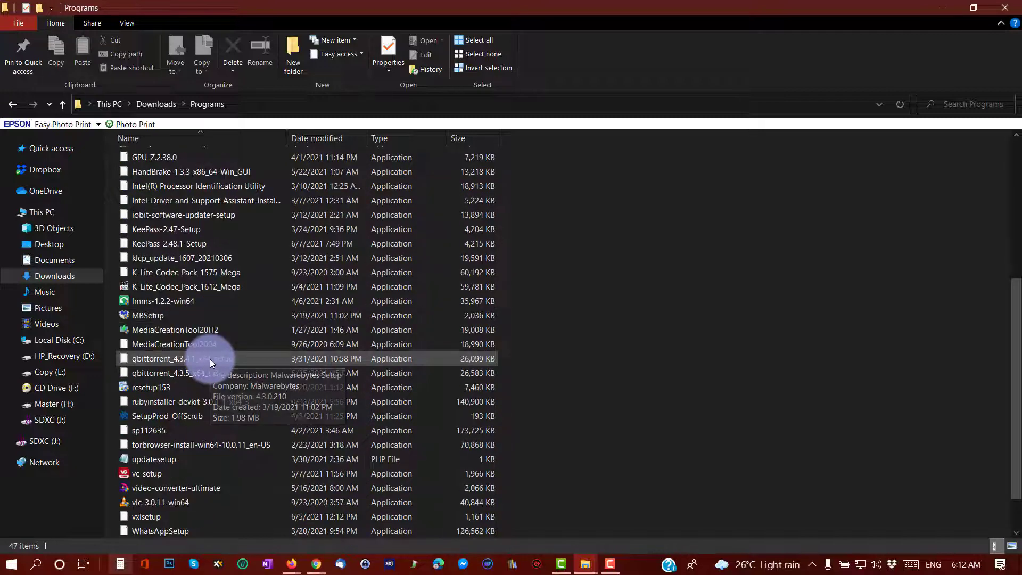
click(191, 387)
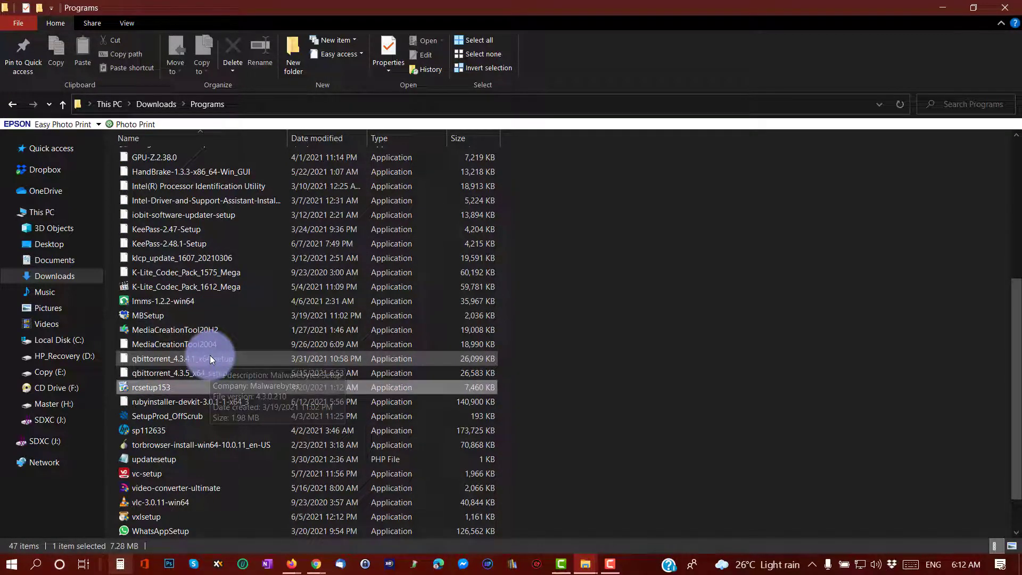
ctrl+click(193, 401)
click(192, 396)
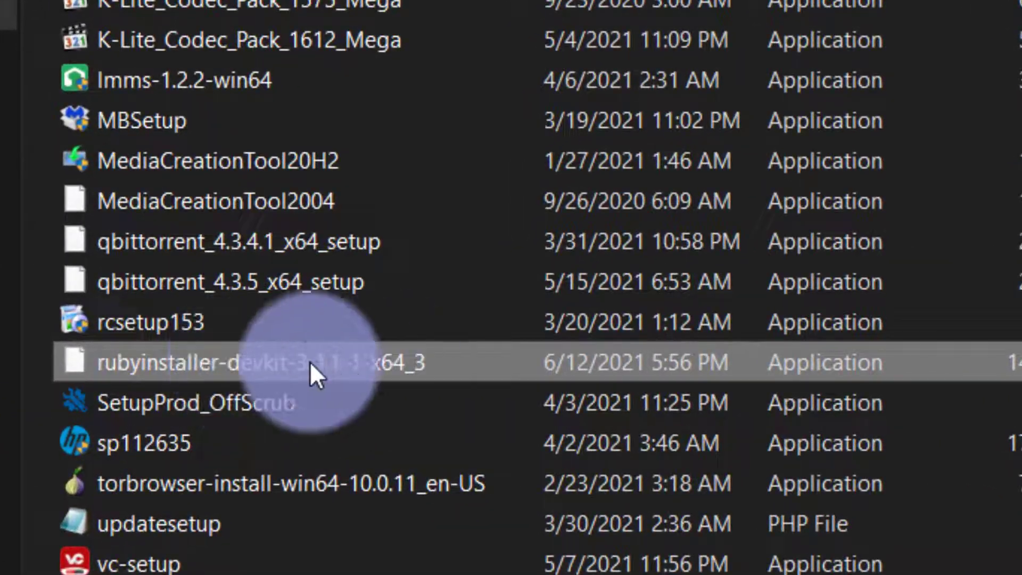
click(289, 362)
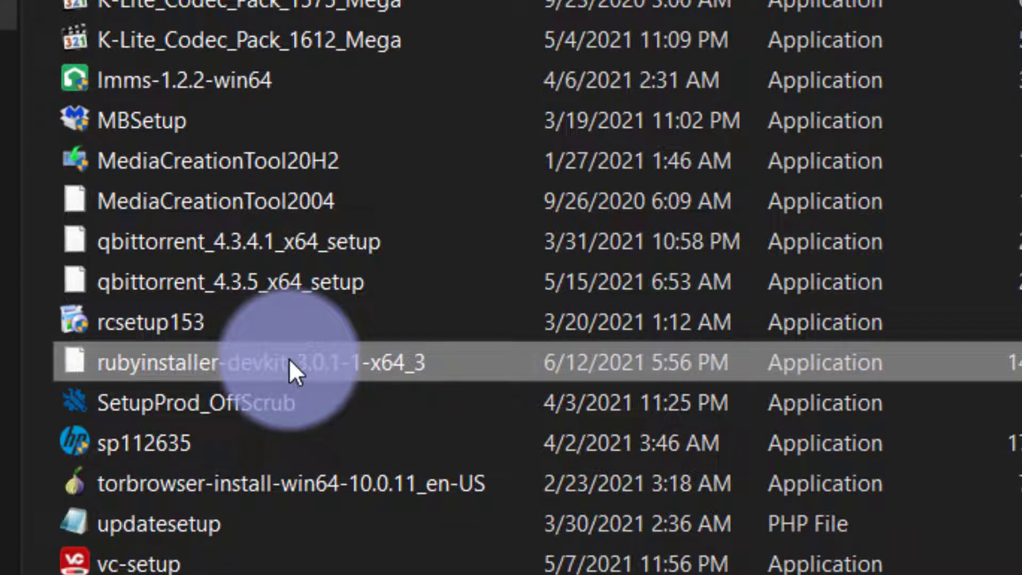
click(473, 365)
double_click(368, 363)
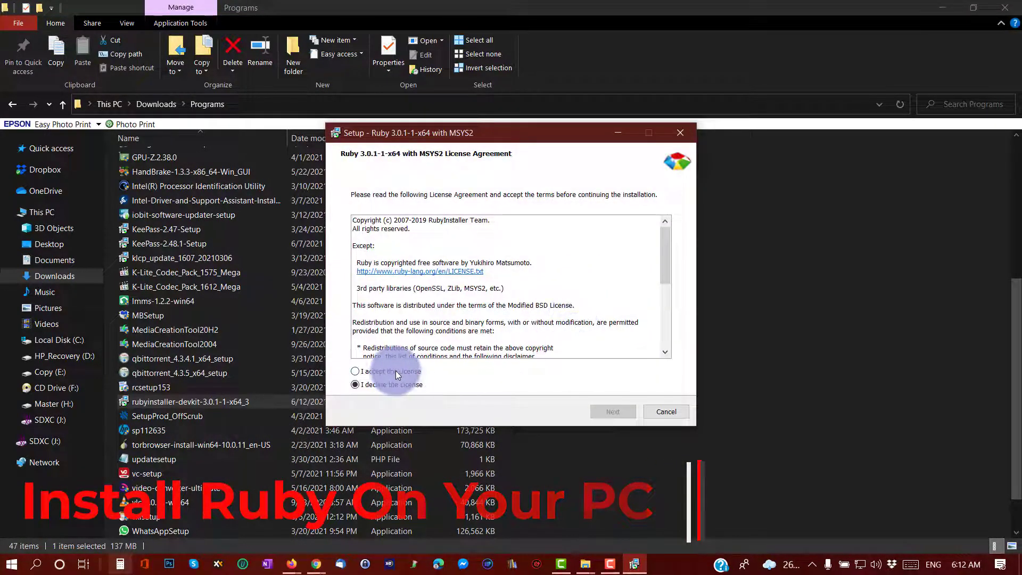
- Accept the license for Ruby 3.0.1-1-x64 with MSYS2, cancel the setup, and minimize the folder window
click(355, 371)
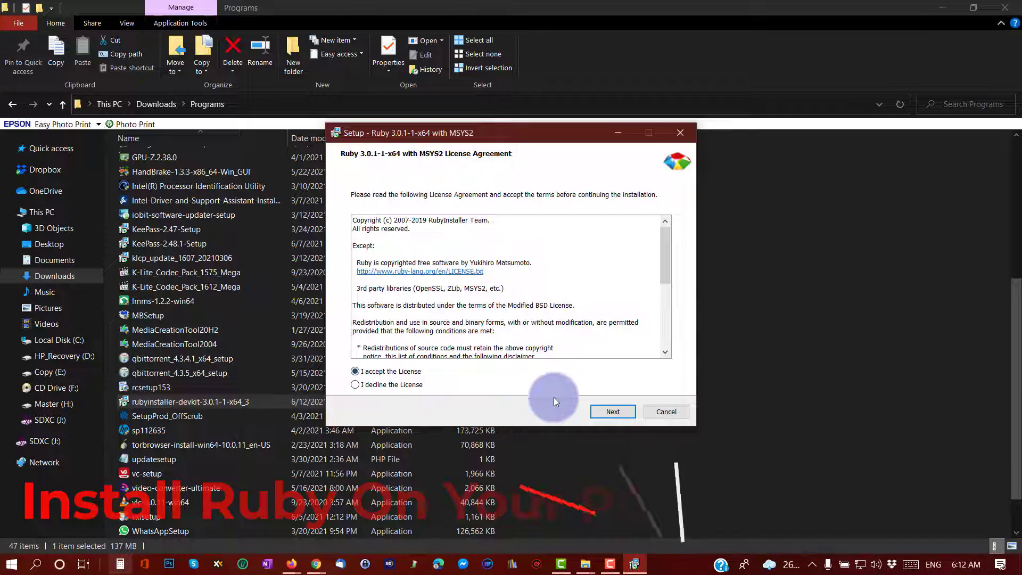
click(666, 412)
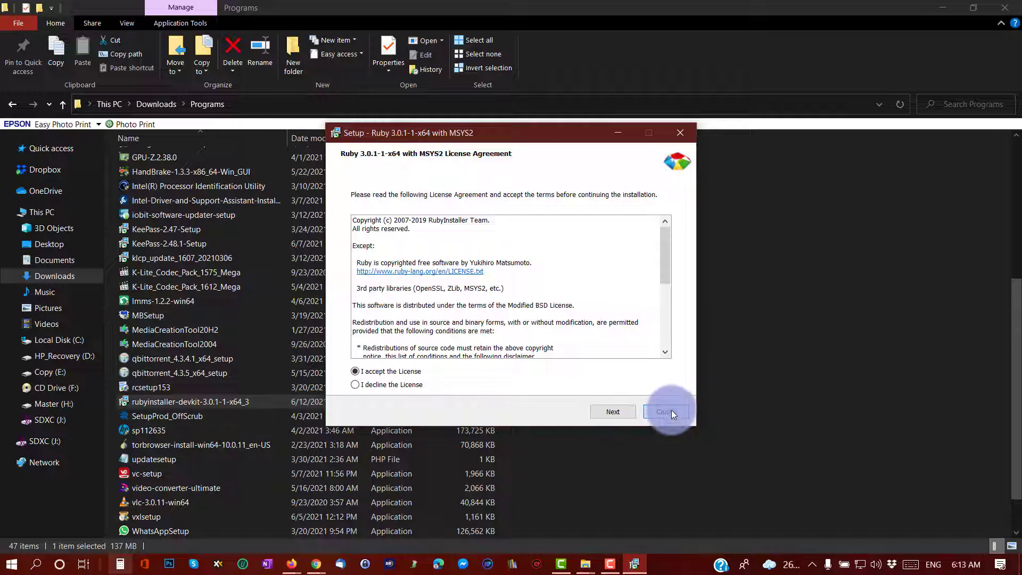
click(577, 352)
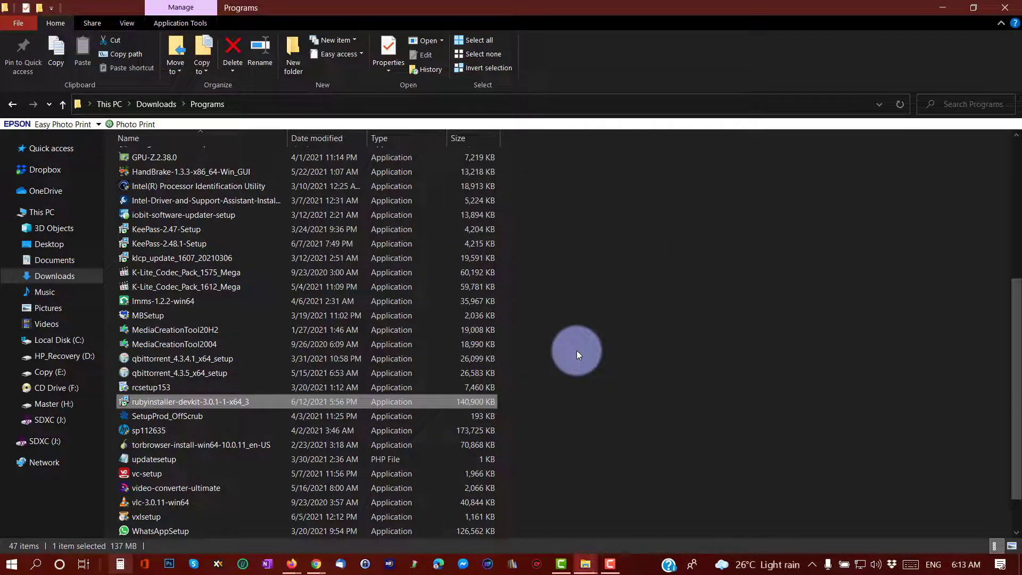
click(941, 9)
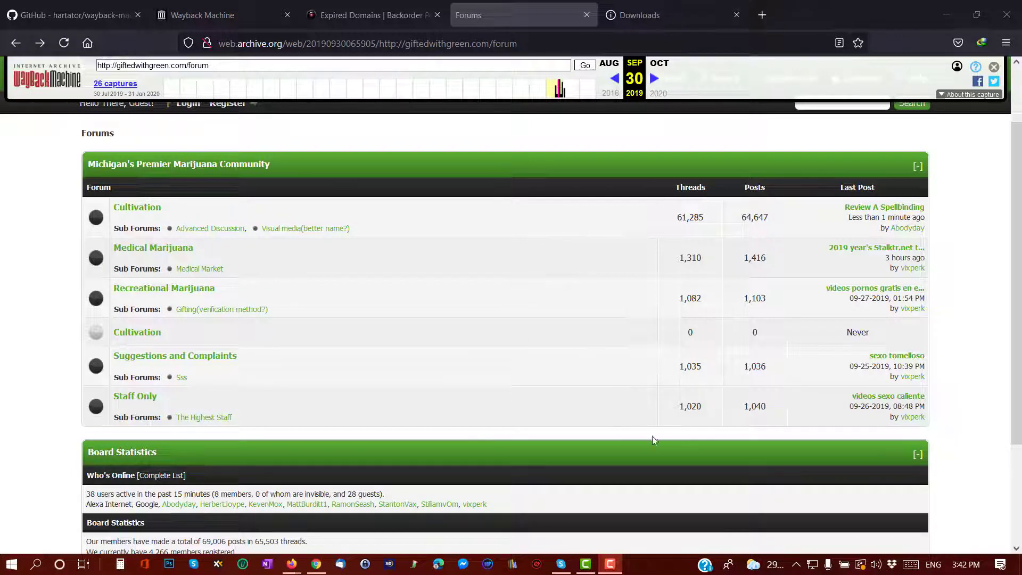
- Search Windows for "ruby" and open Start Command Prompt with Ruby
click(35, 564)
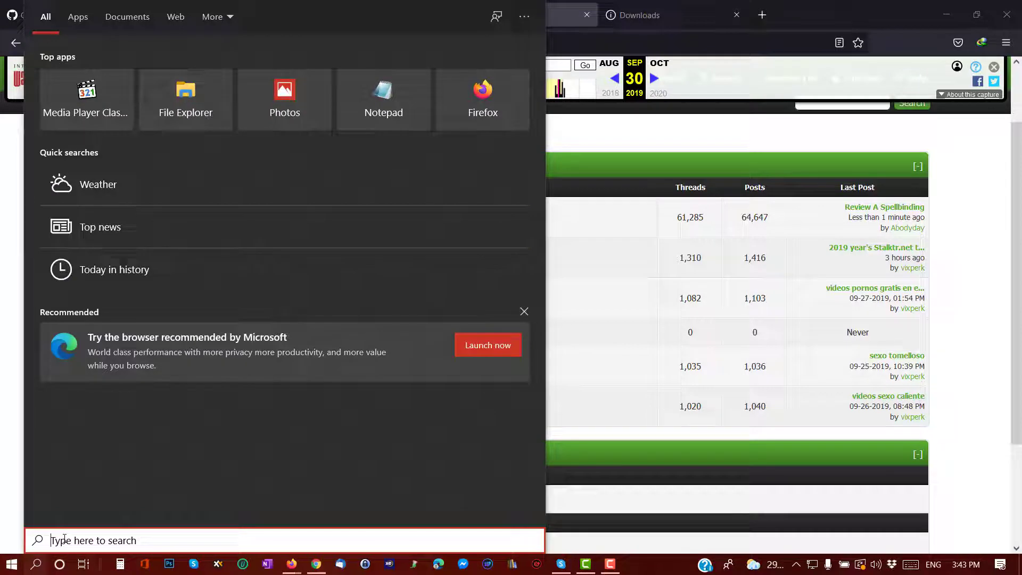
text(ru)
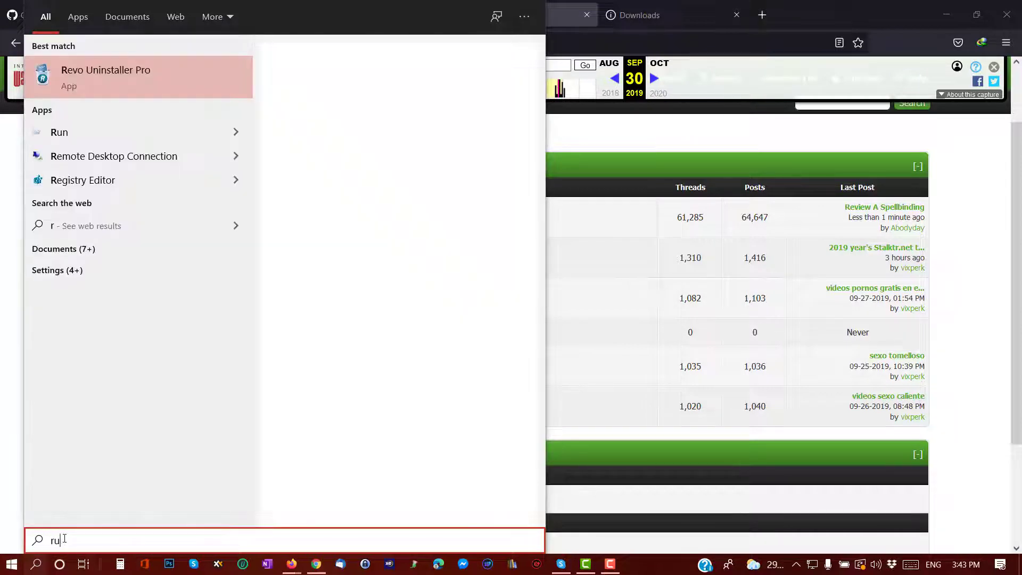
text(by)
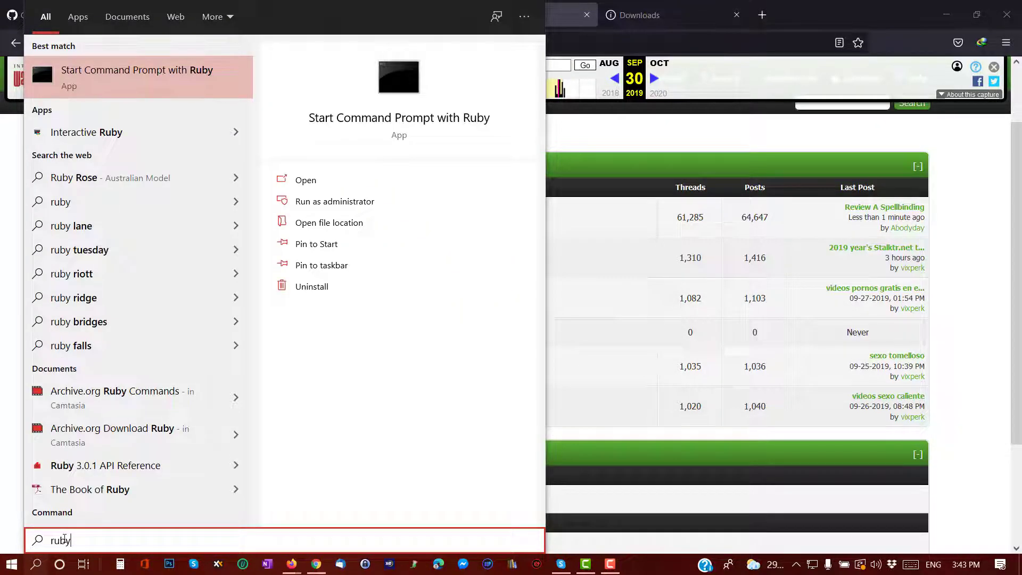
click(139, 84)
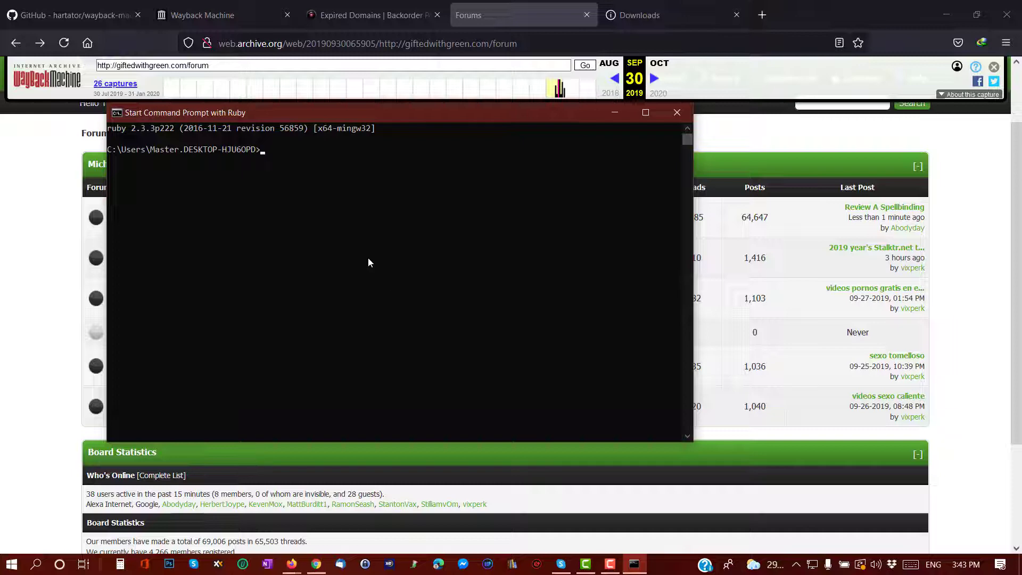
- Copy wayback_machine_downloader from the GitHub README's Basic Usage example and paste it into the Ruby command prompt
click(97, 18)
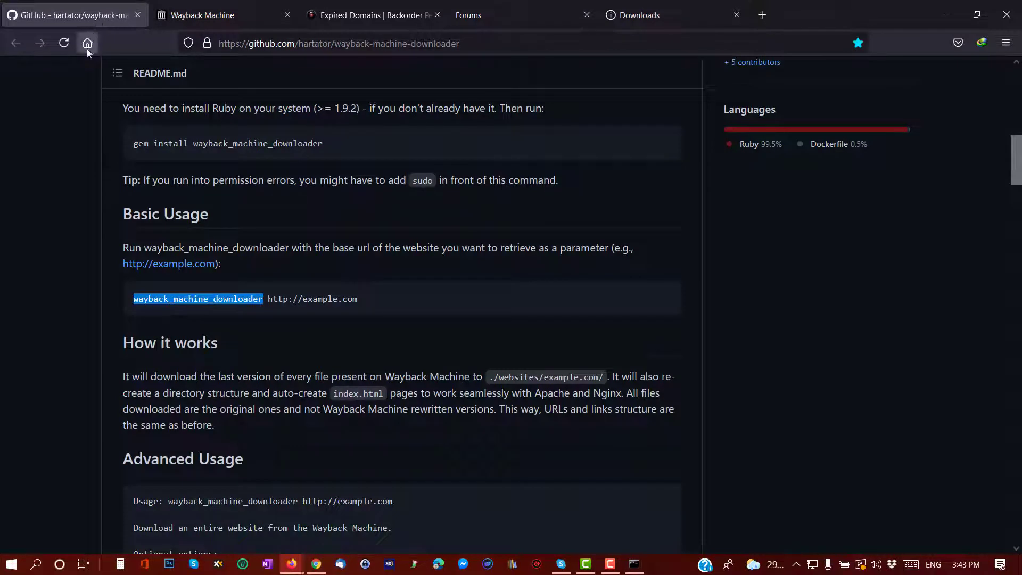
click(220, 300)
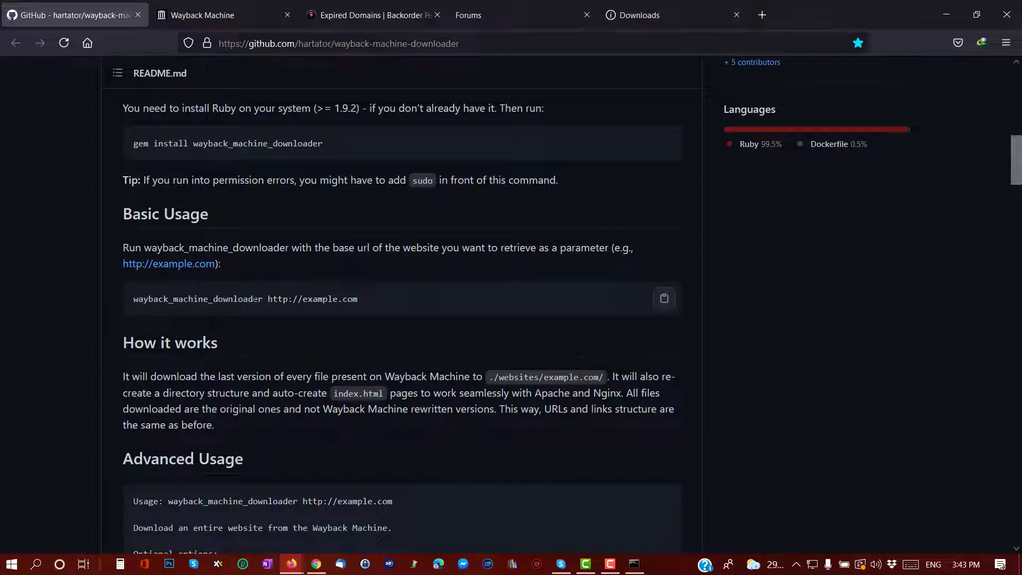
drag(260, 300, 119, 296)
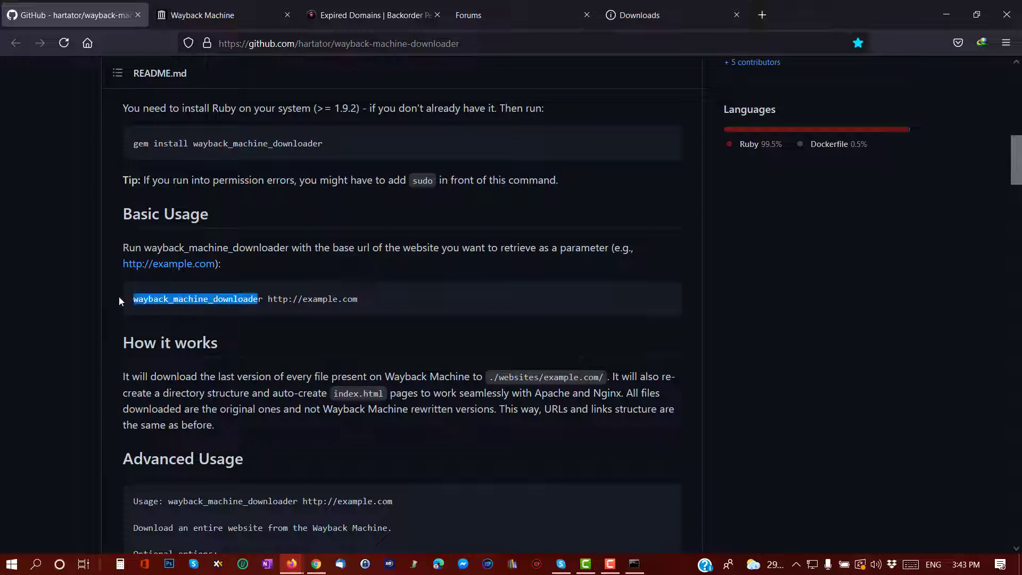
click(152, 300)
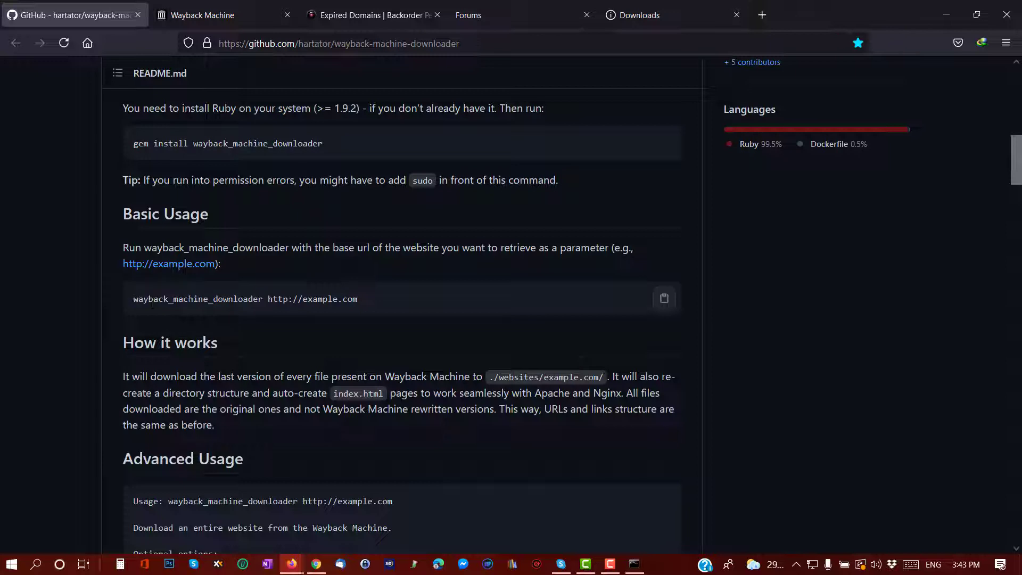
drag(264, 299, 91, 291)
right_click(144, 299)
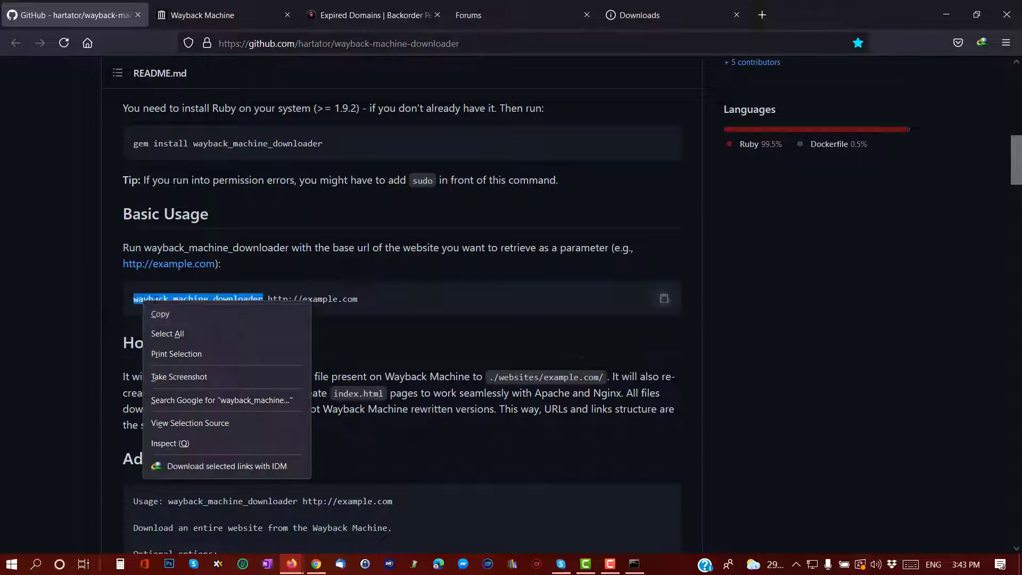
click(180, 317)
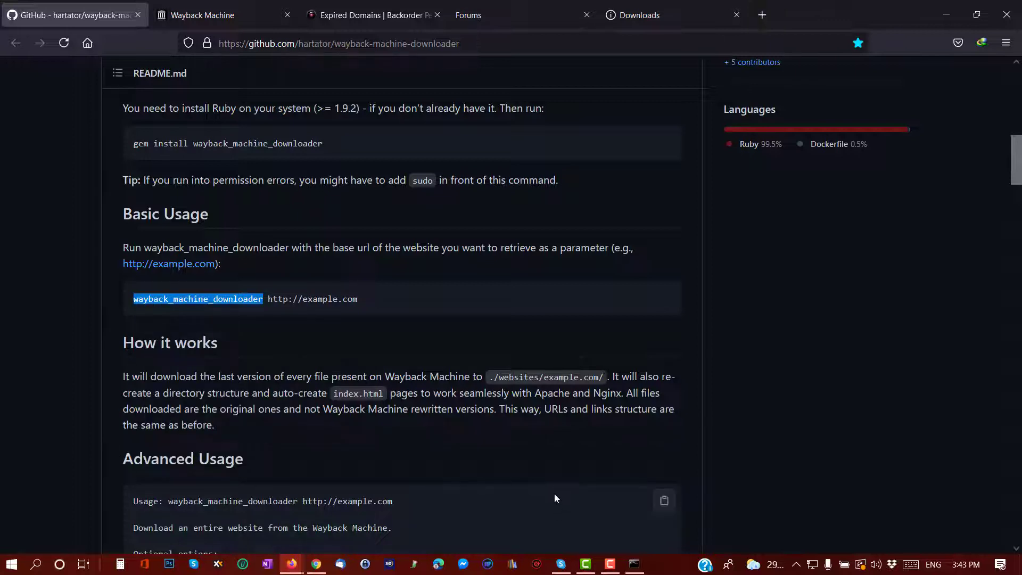
click(635, 563)
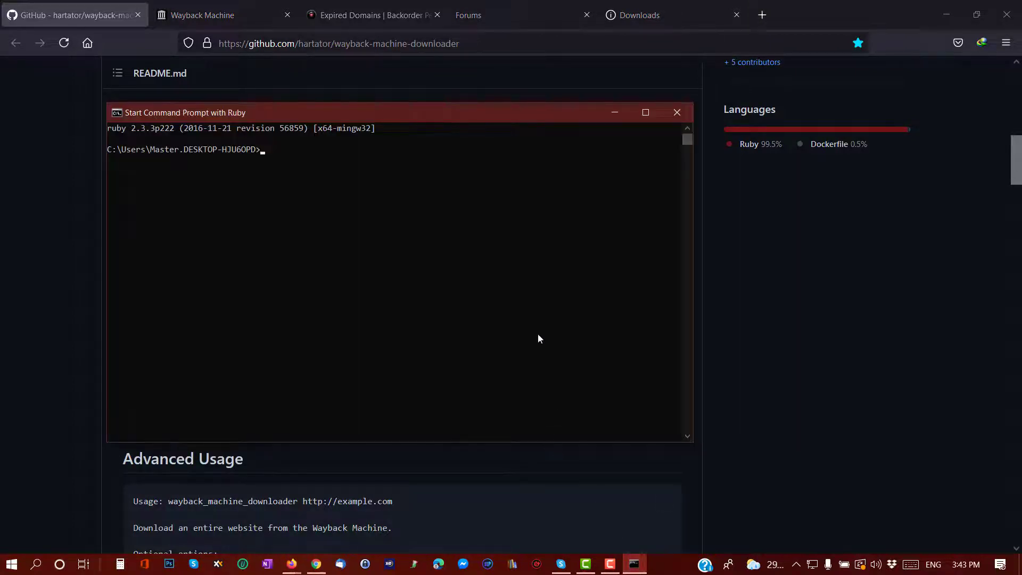
key(ctrl+v)
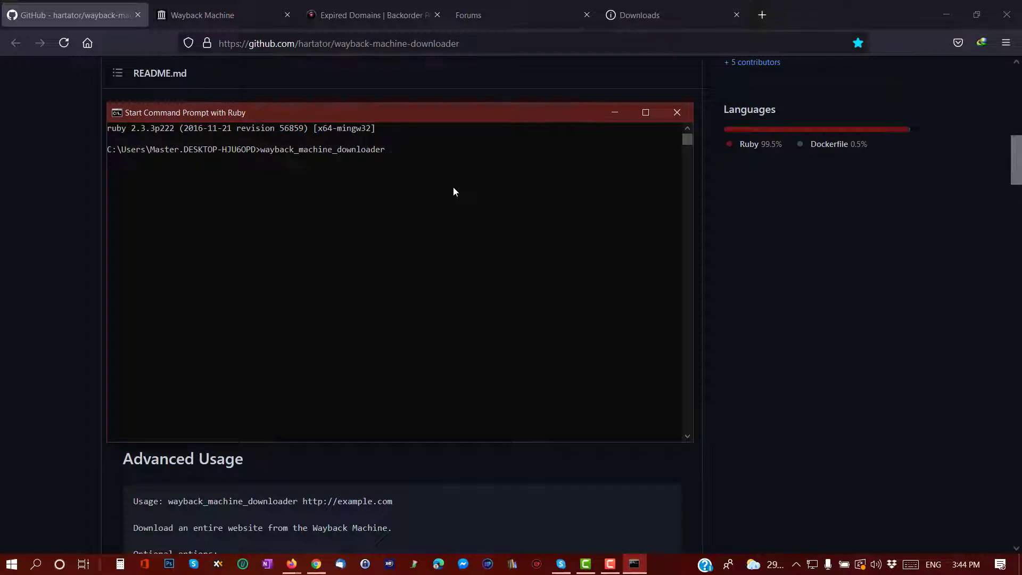
click(502, 15)
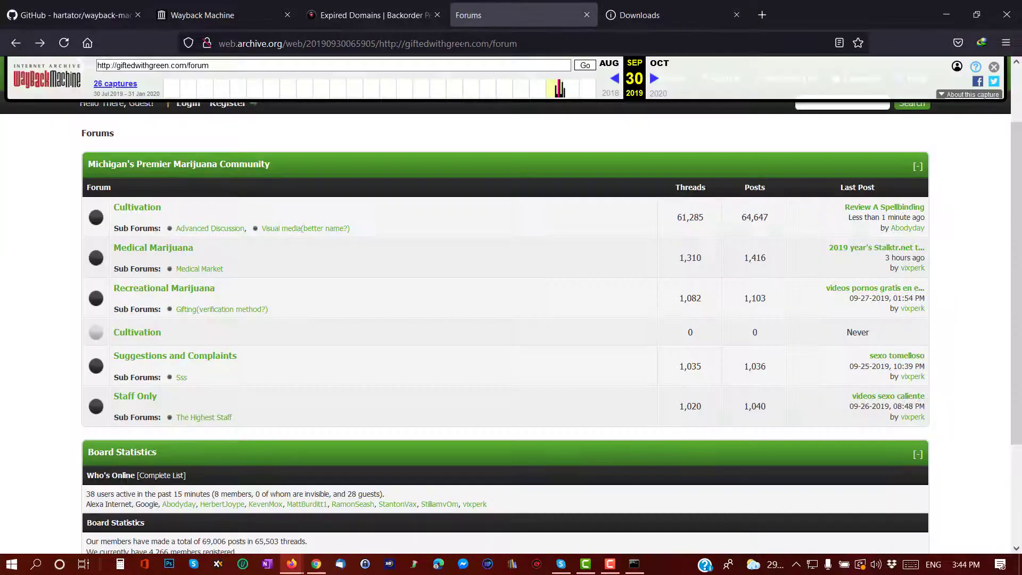
click(183, 66)
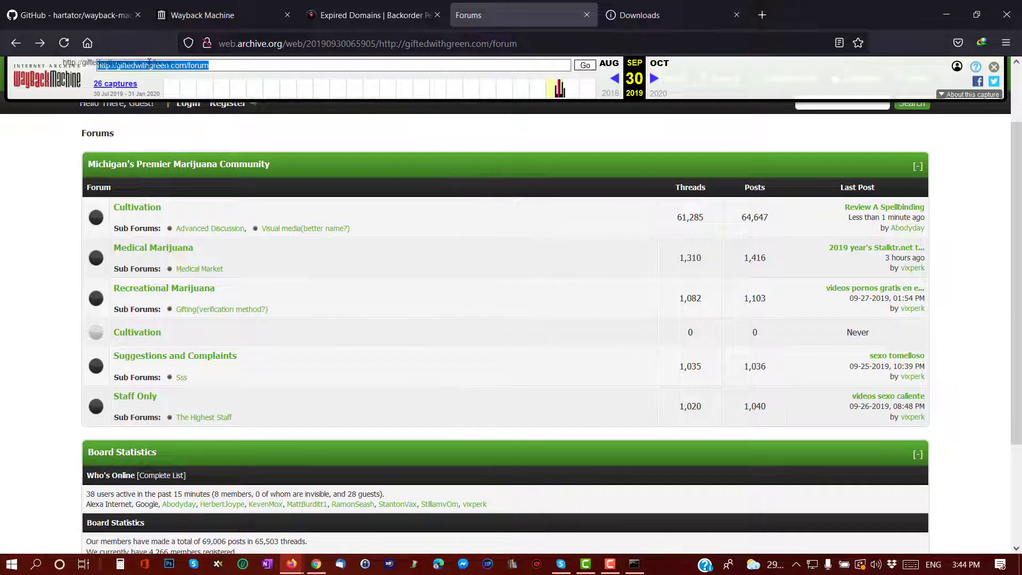
click(185, 65)
drag(188, 65, 99, 66)
right_click(109, 66)
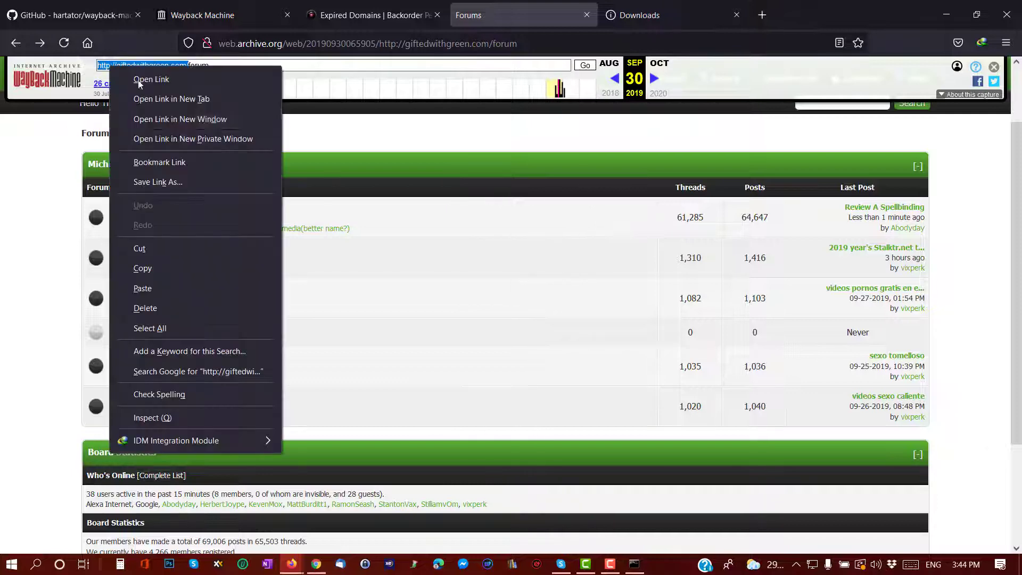
click(158, 273)
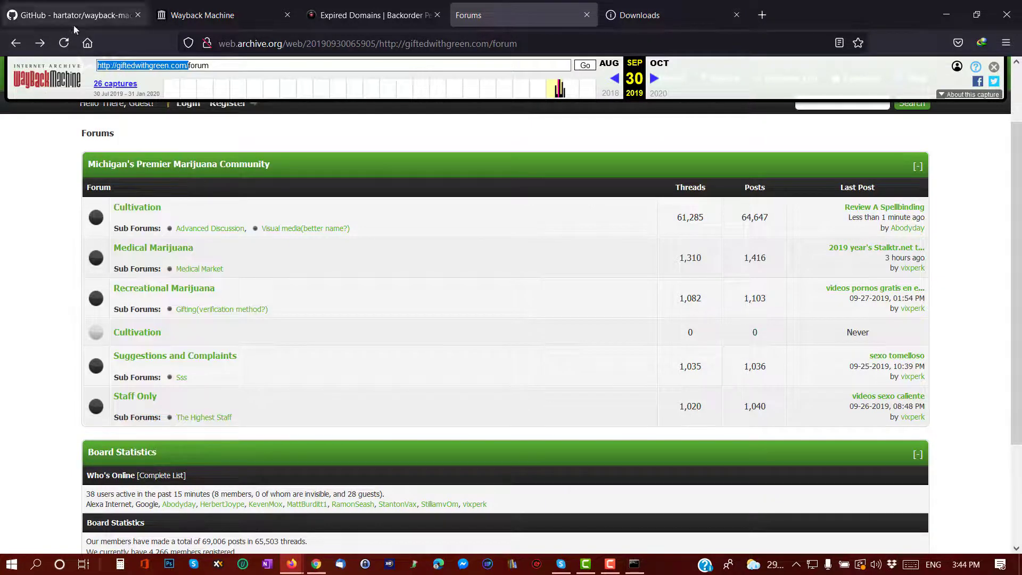
click(634, 564)
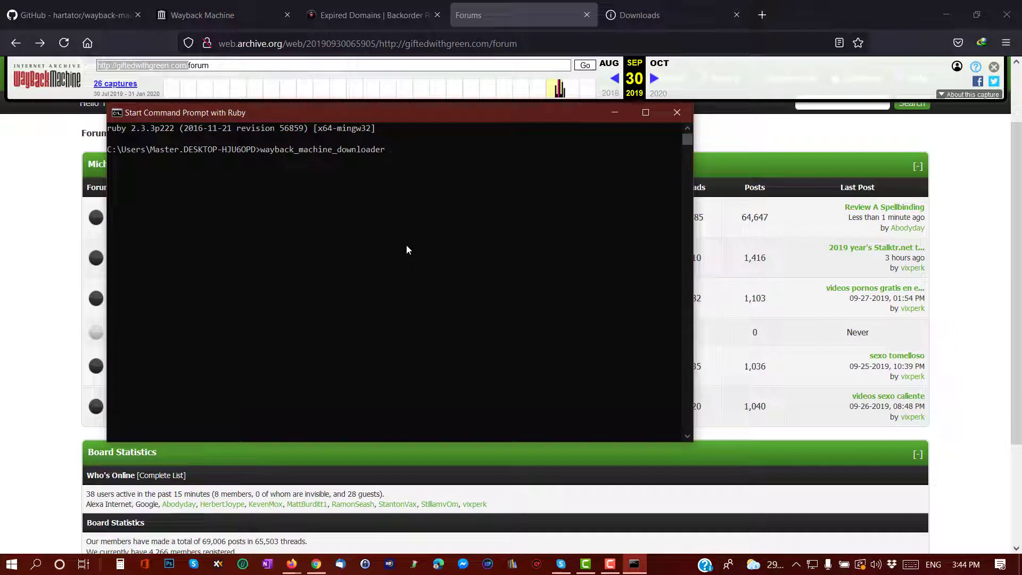
key(ctrl+v)
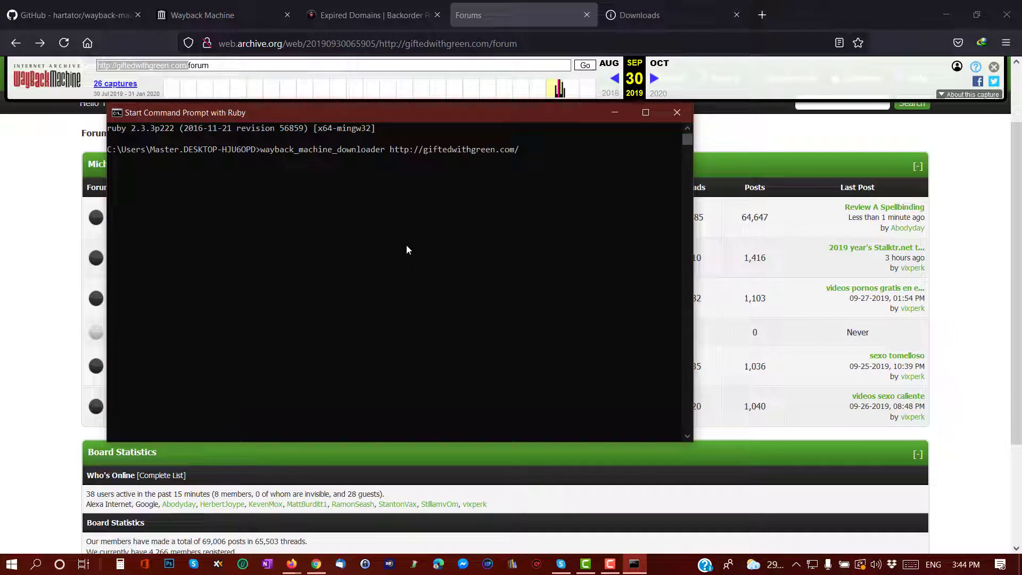
key(Return)
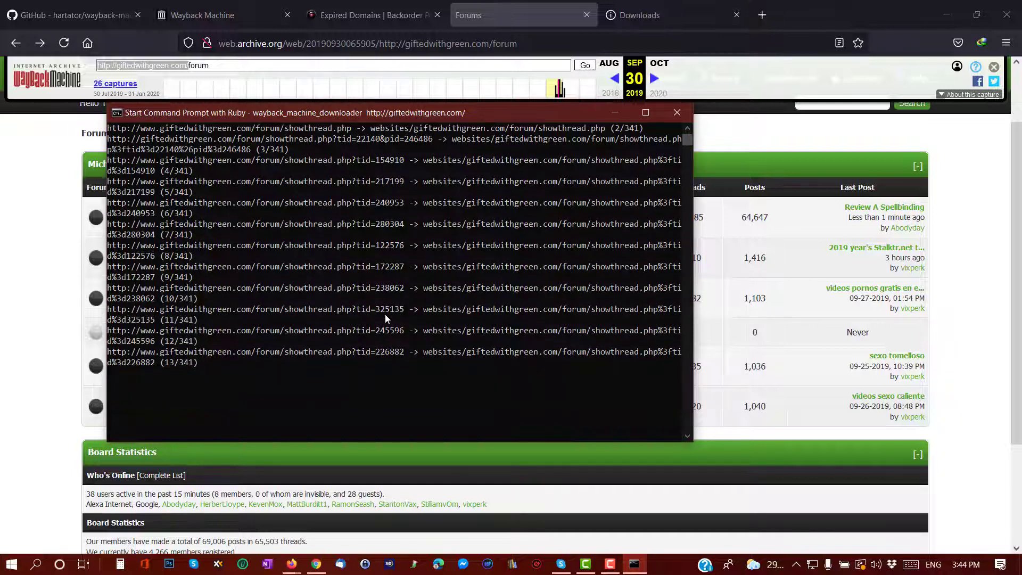
- Examine the downloader output in the Ruby prompt for the snapshots found, the files to download and the download progress
scroll(267, 342, up, 3)
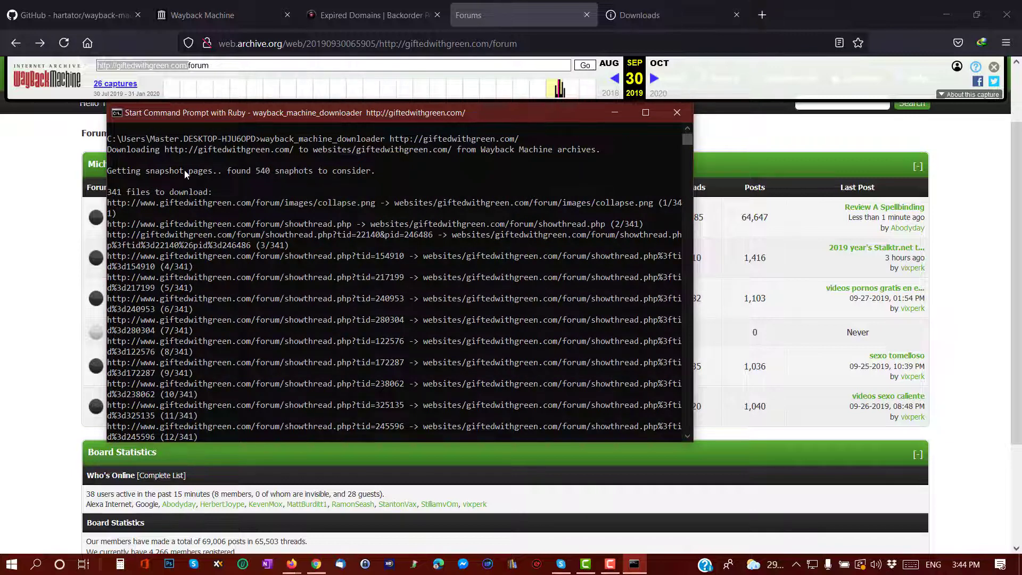
scroll(184, 170, down, 2)
scroll(163, 193, up, 3)
scroll(164, 195, down, 3)
scroll(169, 196, up, 3)
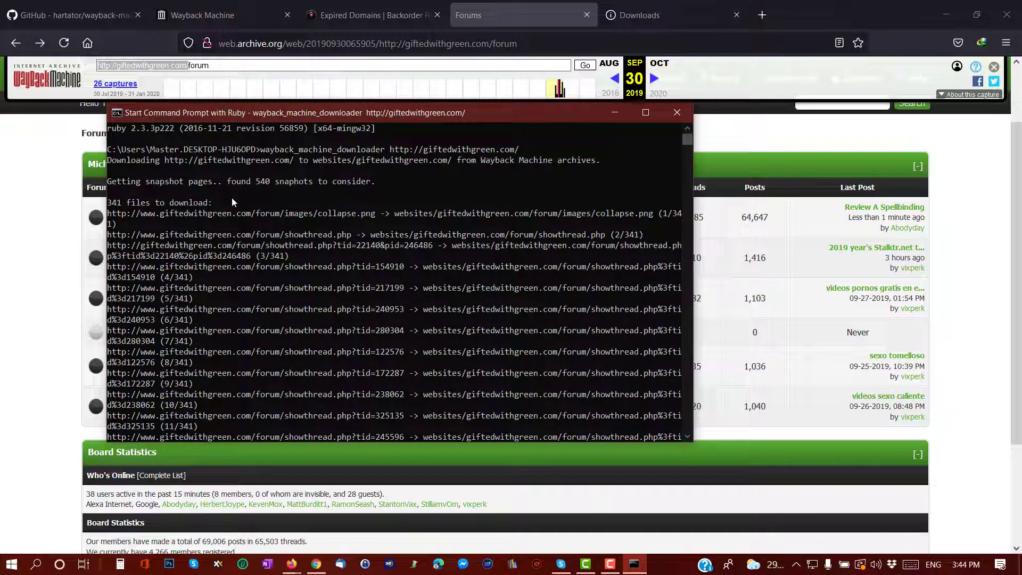
scroll(250, 192, down, 4)
scroll(264, 188, up, 2)
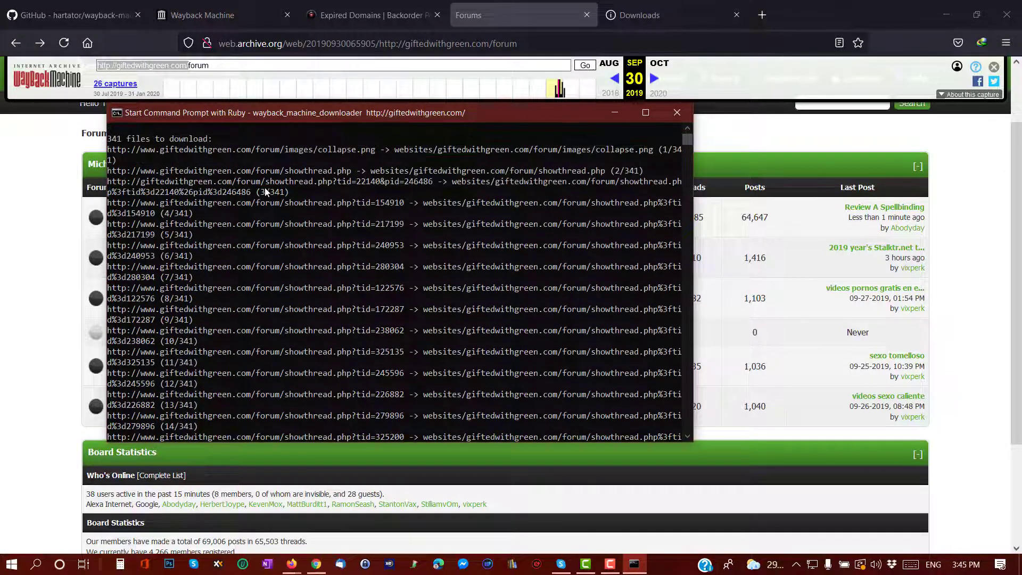
scroll(265, 187, up, 1)
scroll(267, 187, up, 10)
scroll(268, 186, up, 10)
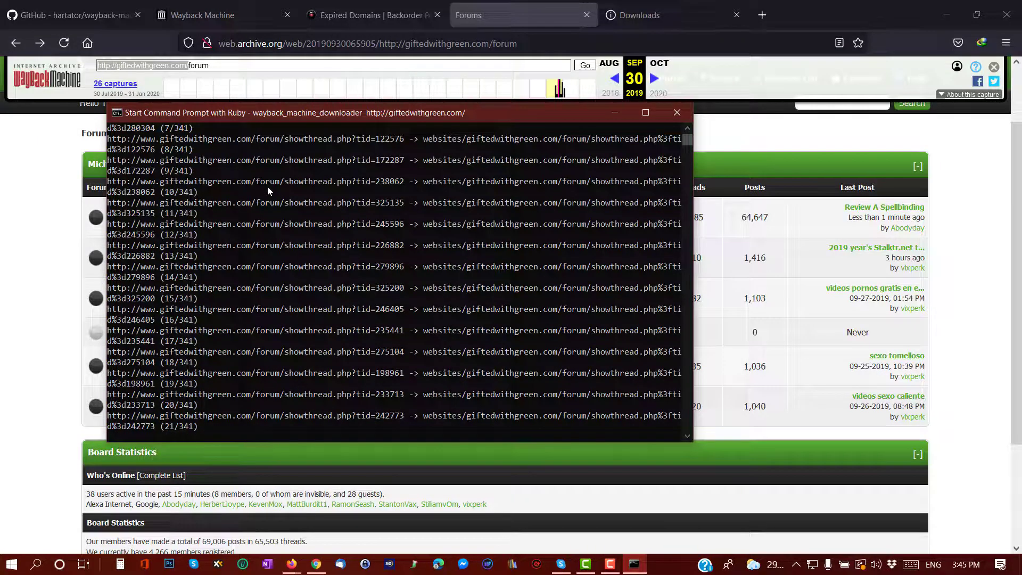
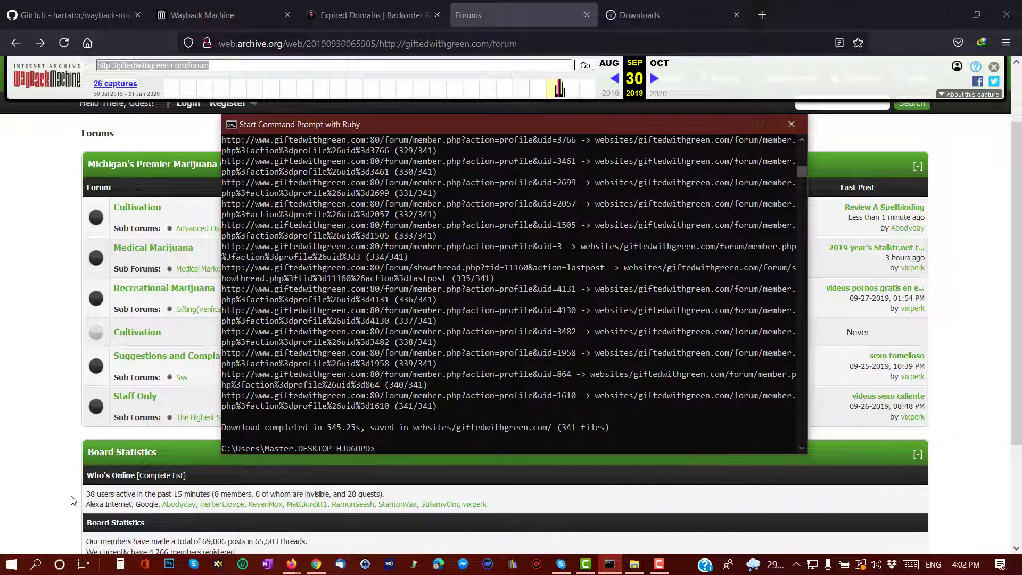
- Open File Explorer at This PC and go to the Master.DESKTOP-HJU6OPD folder inside Users on Local Disk (C:)
click(10, 565)
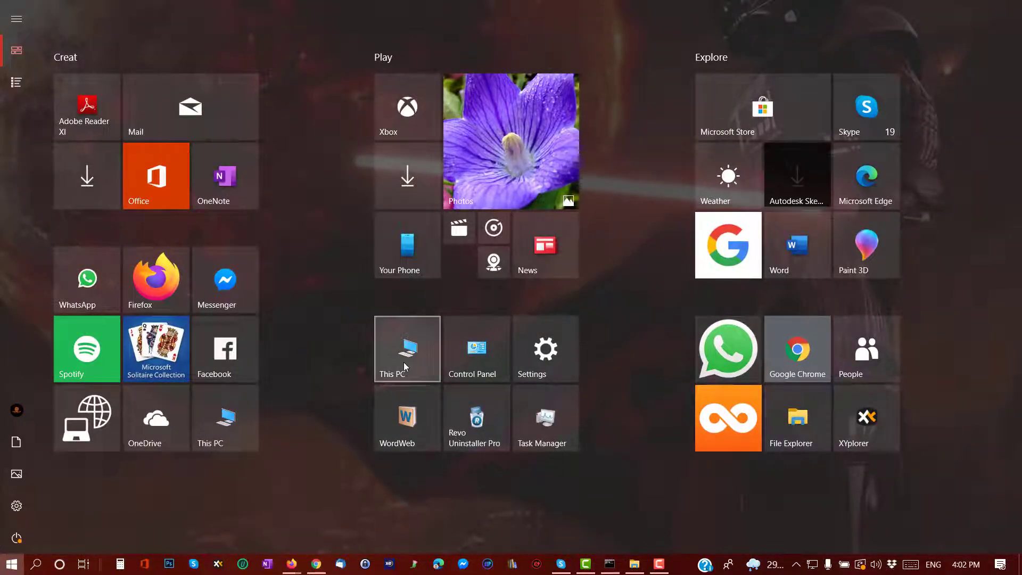
click(403, 361)
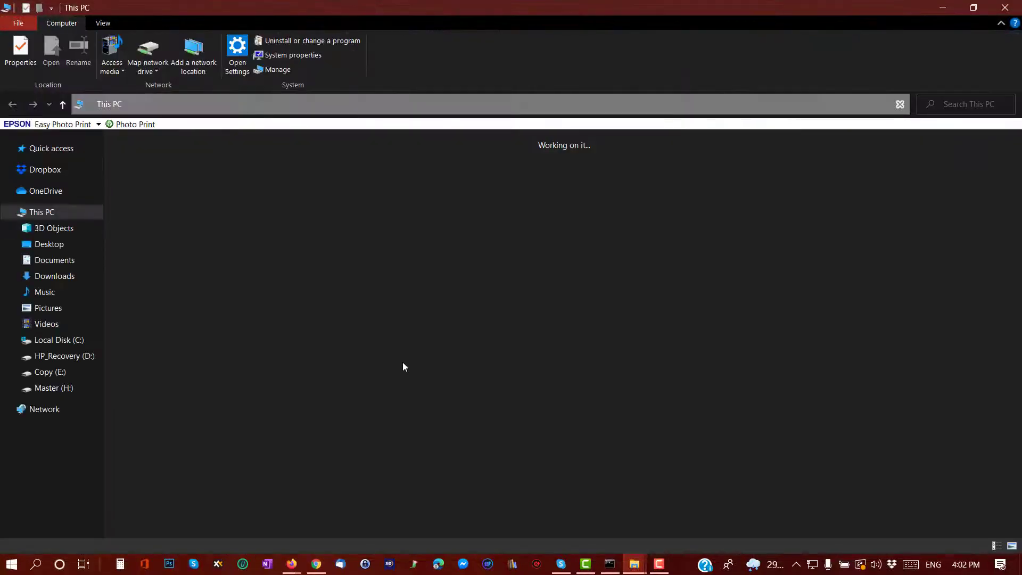
click(378, 271)
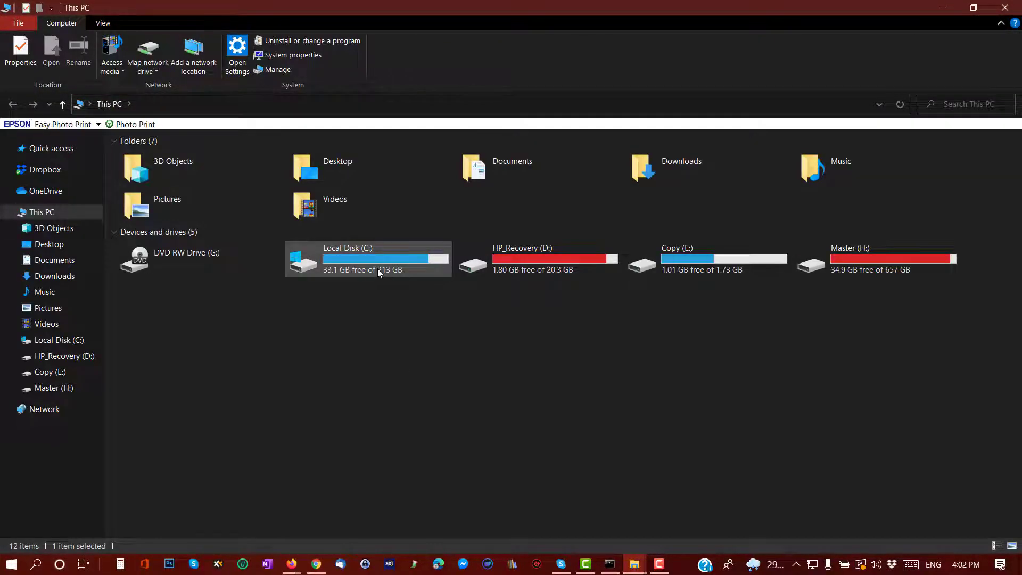
double_click(377, 268)
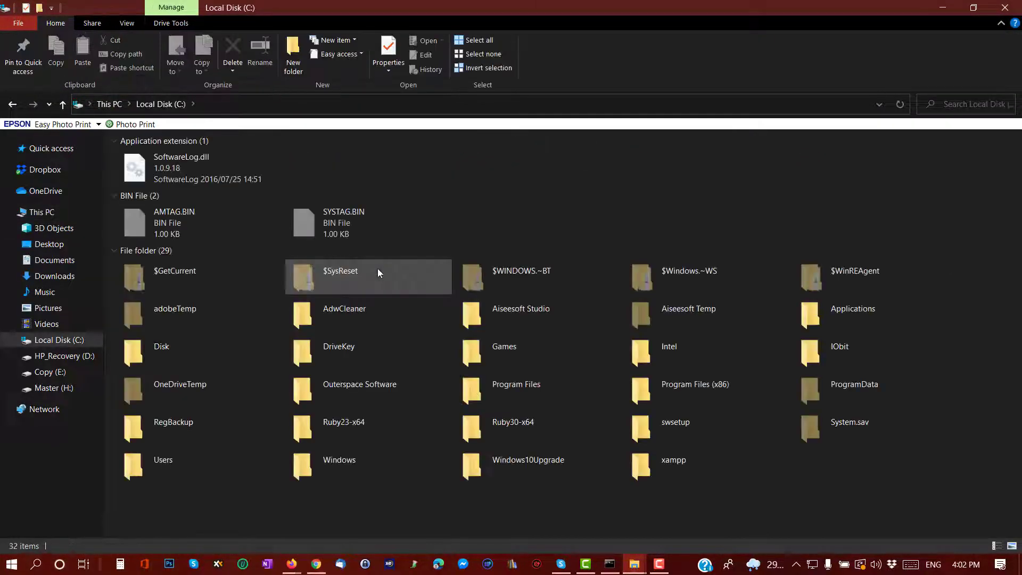
click(189, 468)
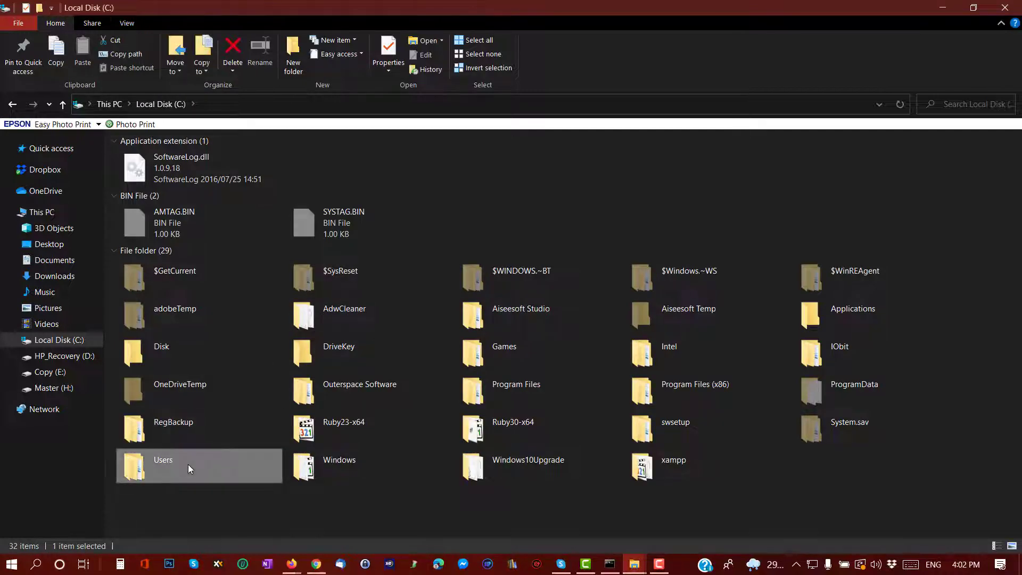
double_click(187, 463)
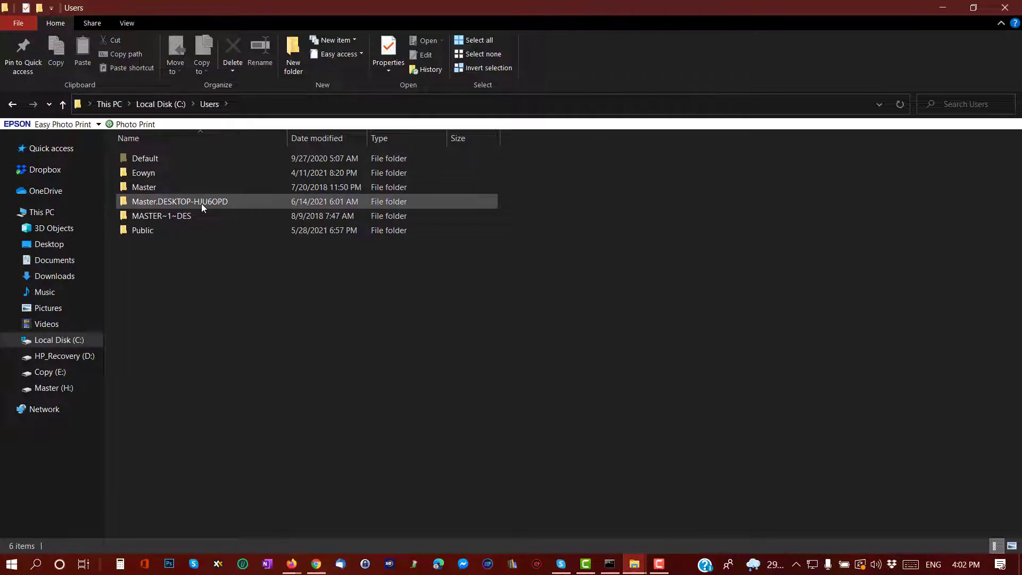
double_click(202, 207)
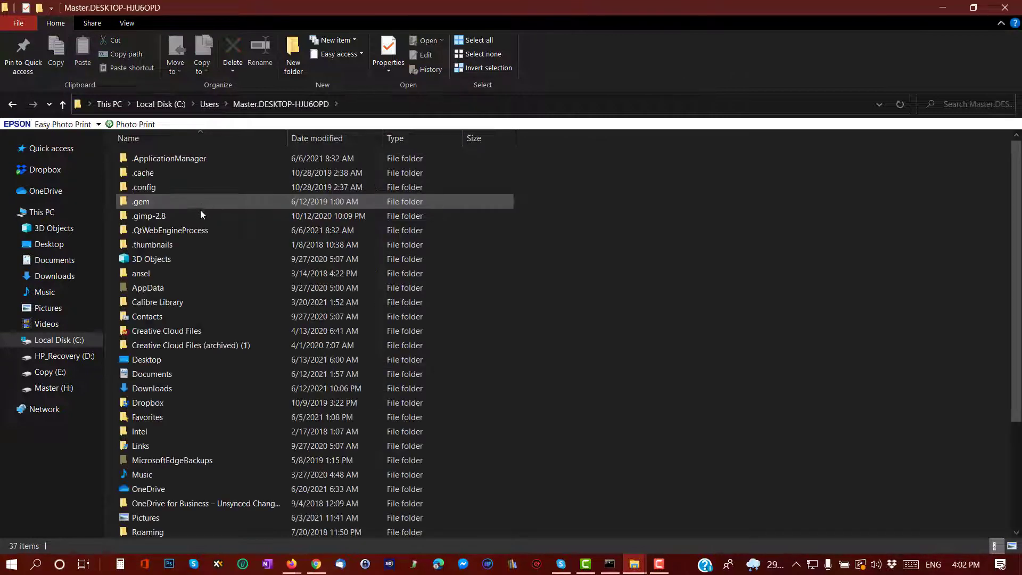
- Open the websites folder in the user profile and enter its giftedwithgreen.com folder
scroll(176, 384, down, 3)
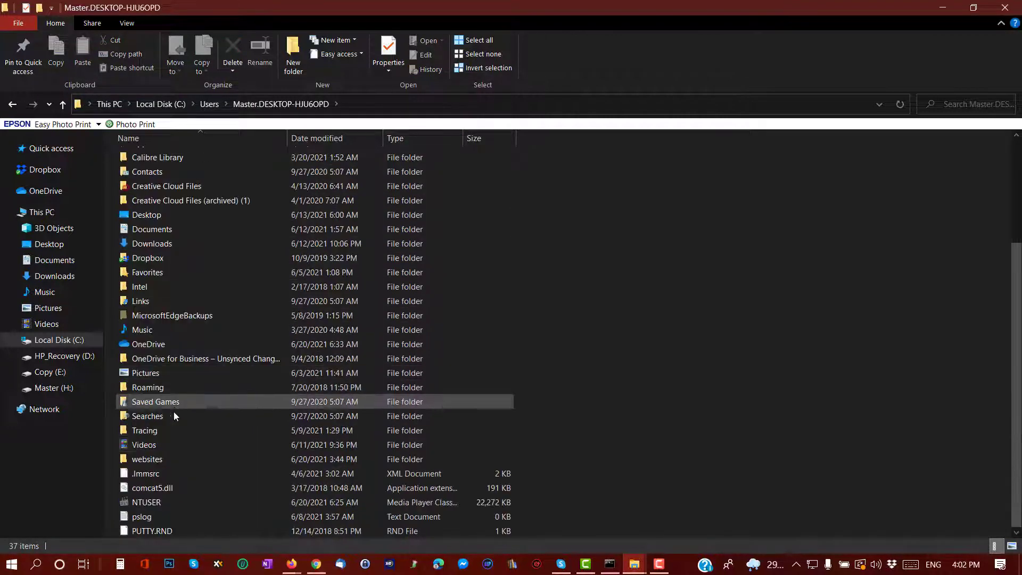
click(169, 460)
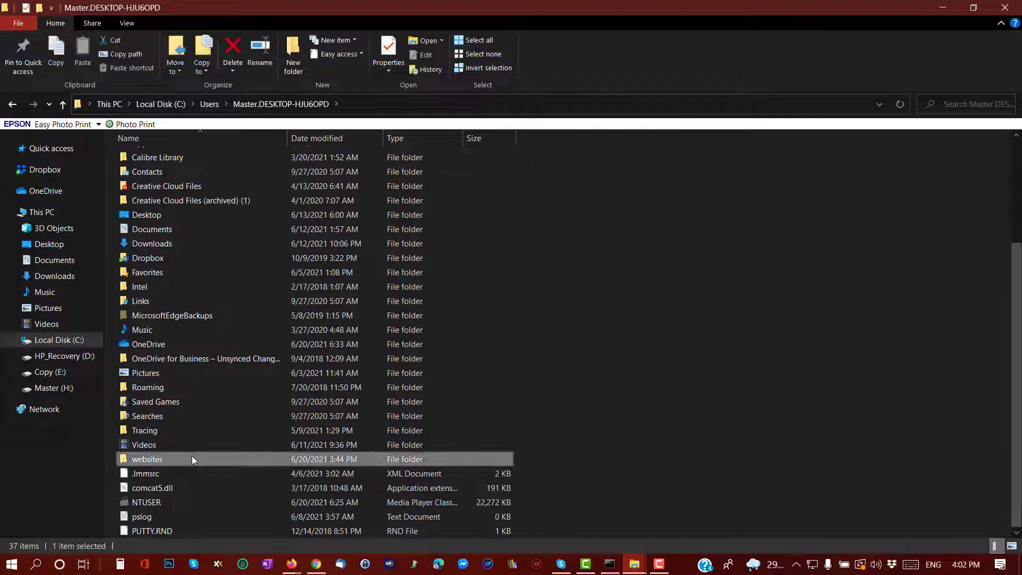
double_click(191, 455)
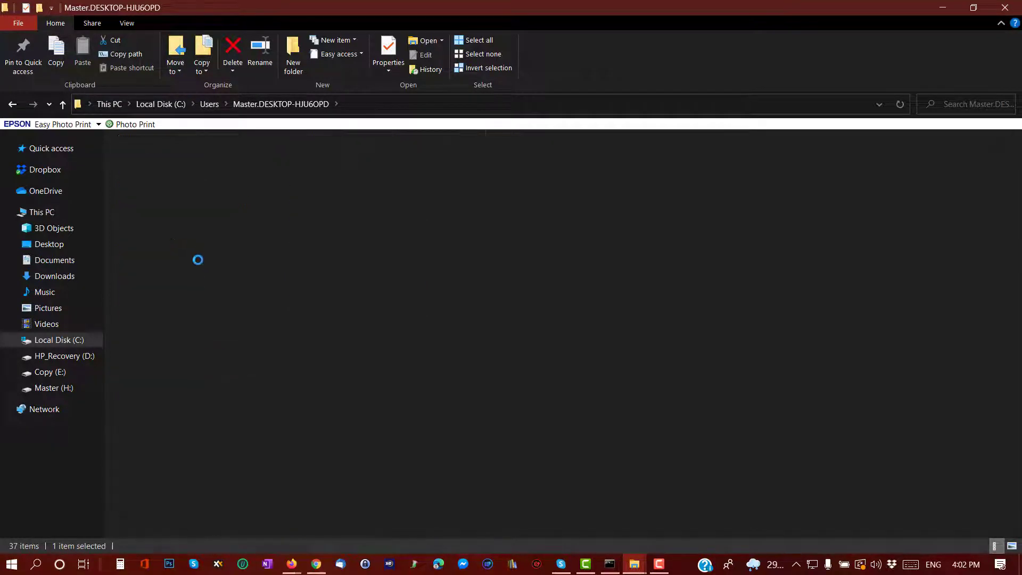
click(193, 158)
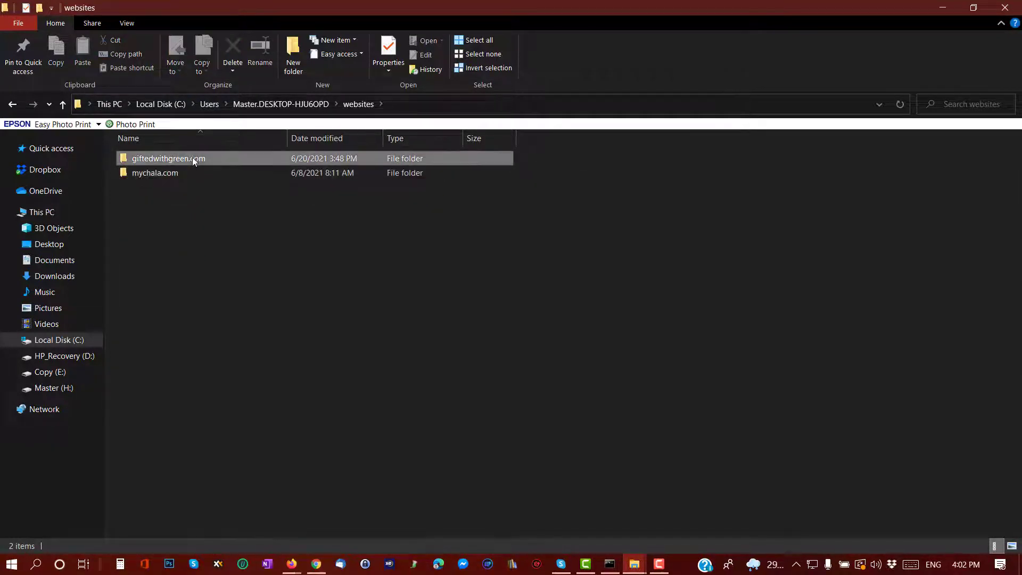
double_click(229, 158)
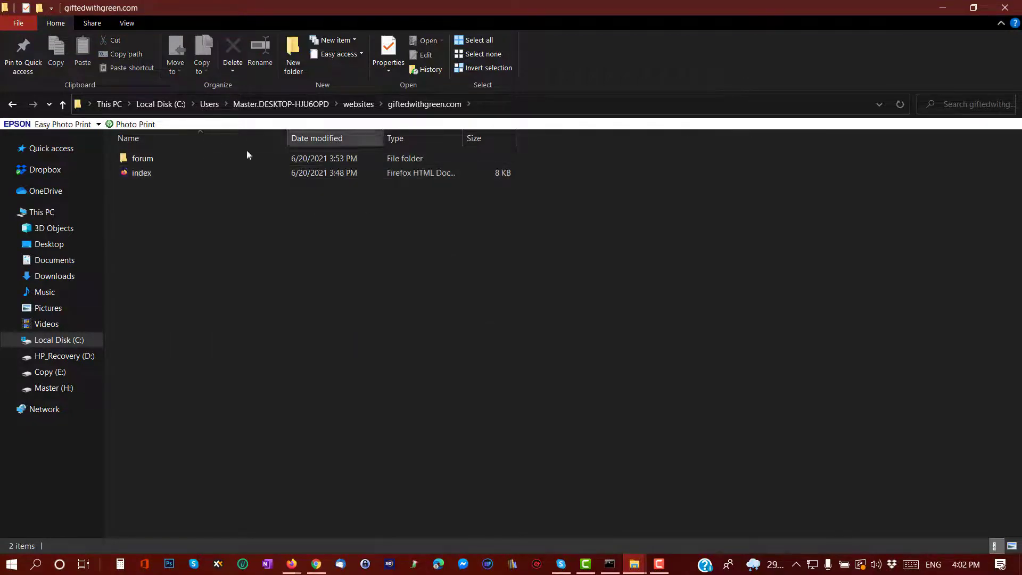
- Open the forum folder of the downloaded giftedwithgreen.com site and look through its files
click(210, 159)
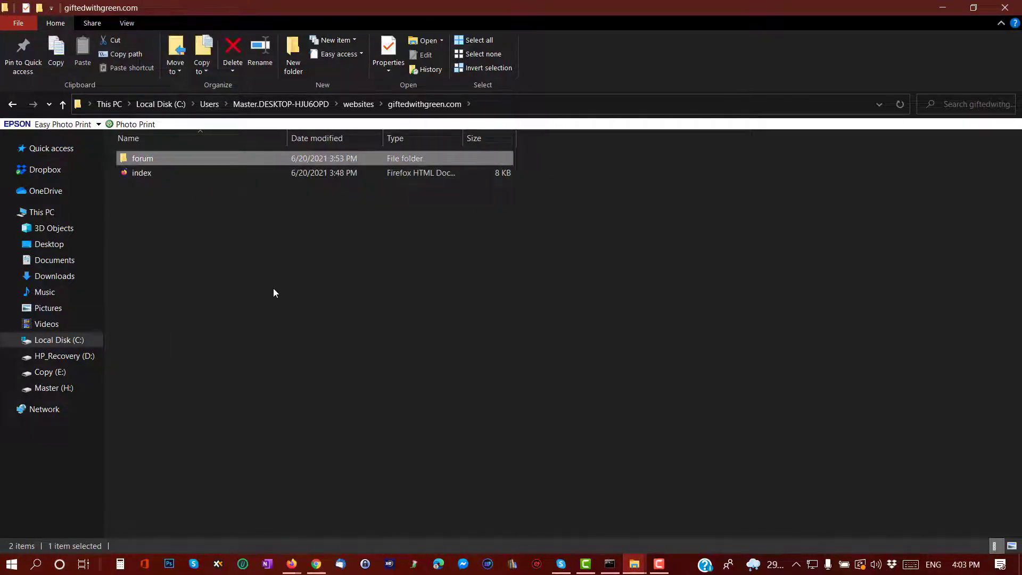
key(Return)
scroll(350, 326, up, 2)
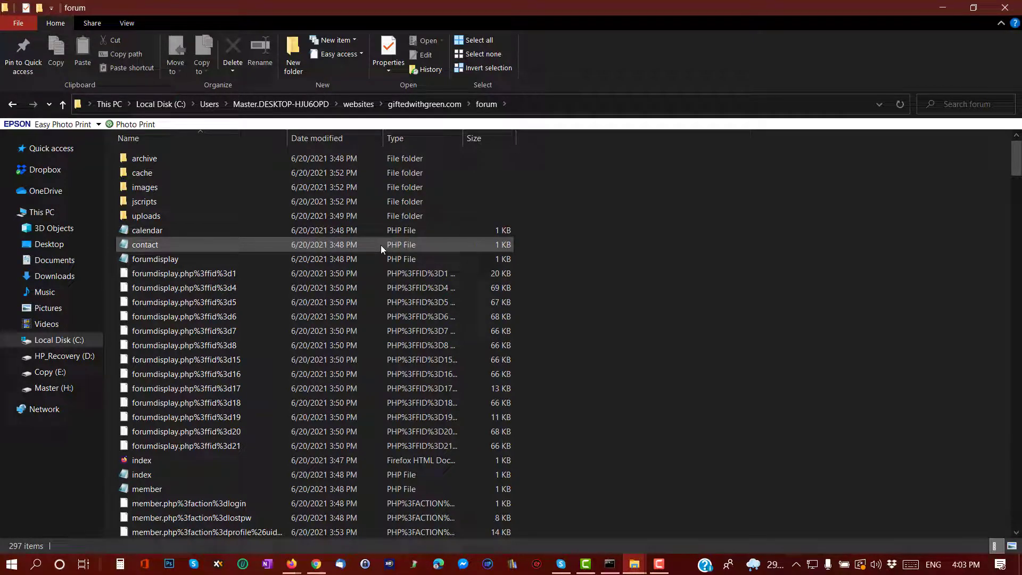
- Switch to the Firefox window with the archived forum and bring the Ruby command prompt up over it
mouse_move(292, 564)
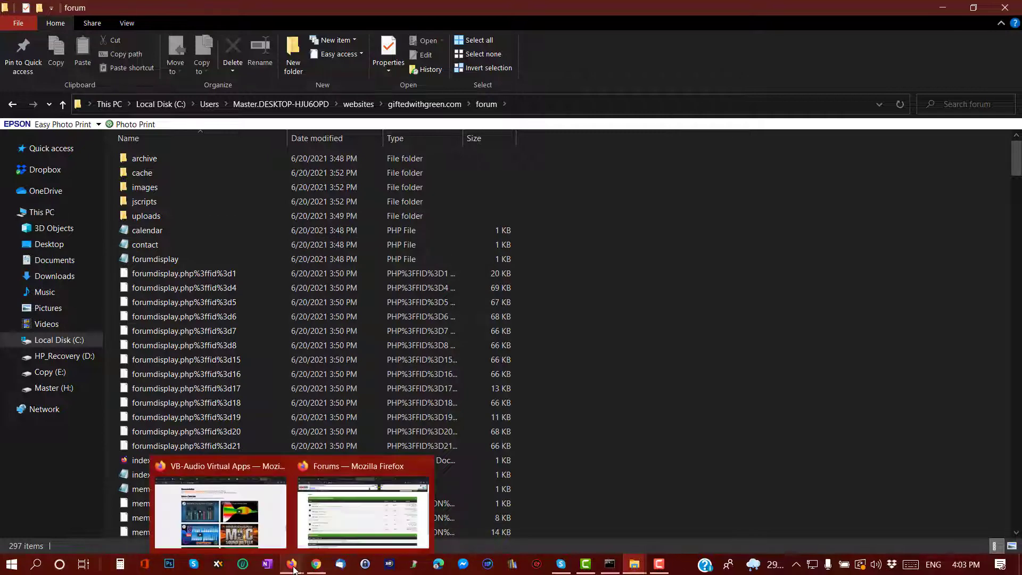
click(365, 512)
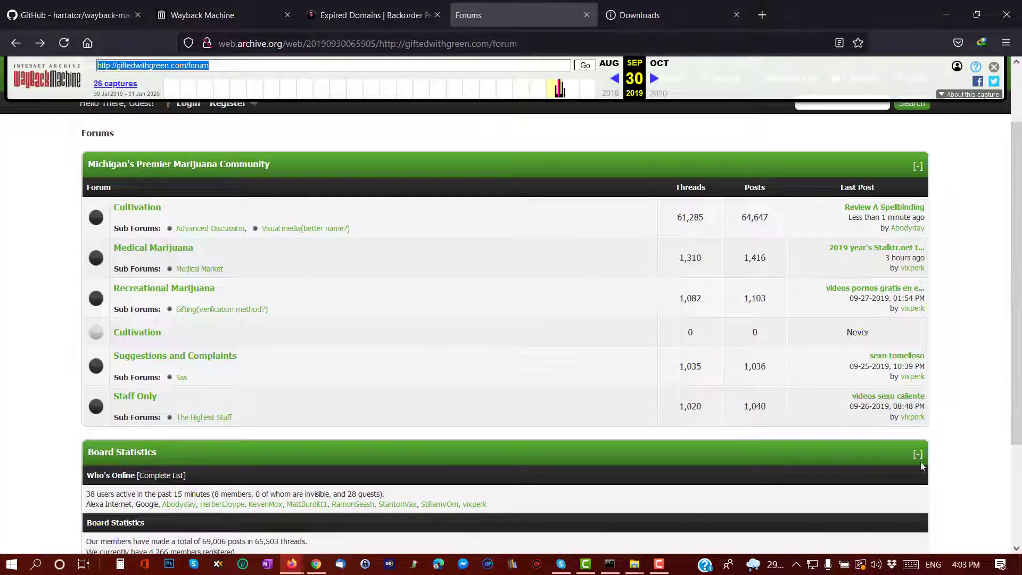
click(611, 566)
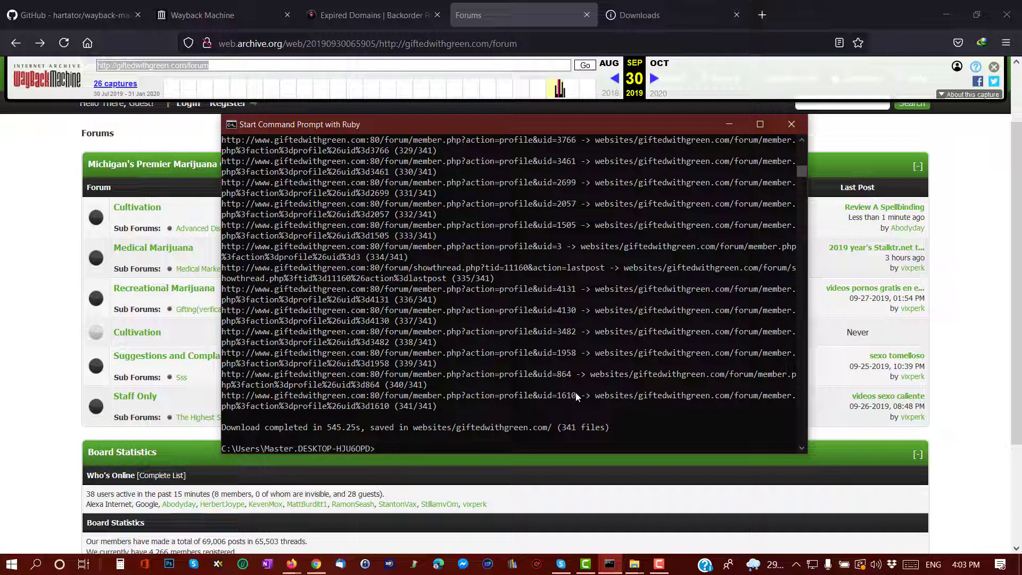
click(659, 564)
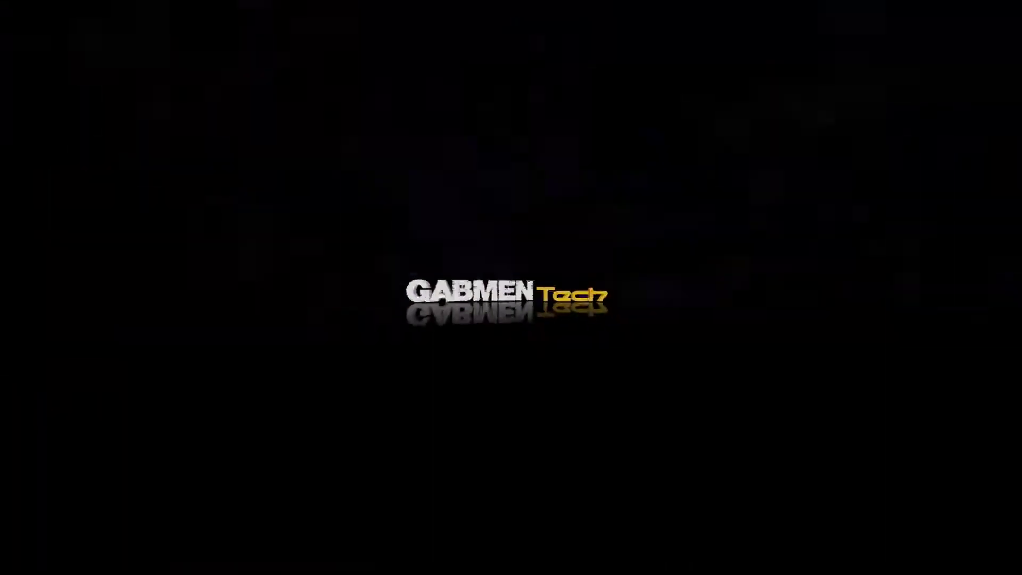